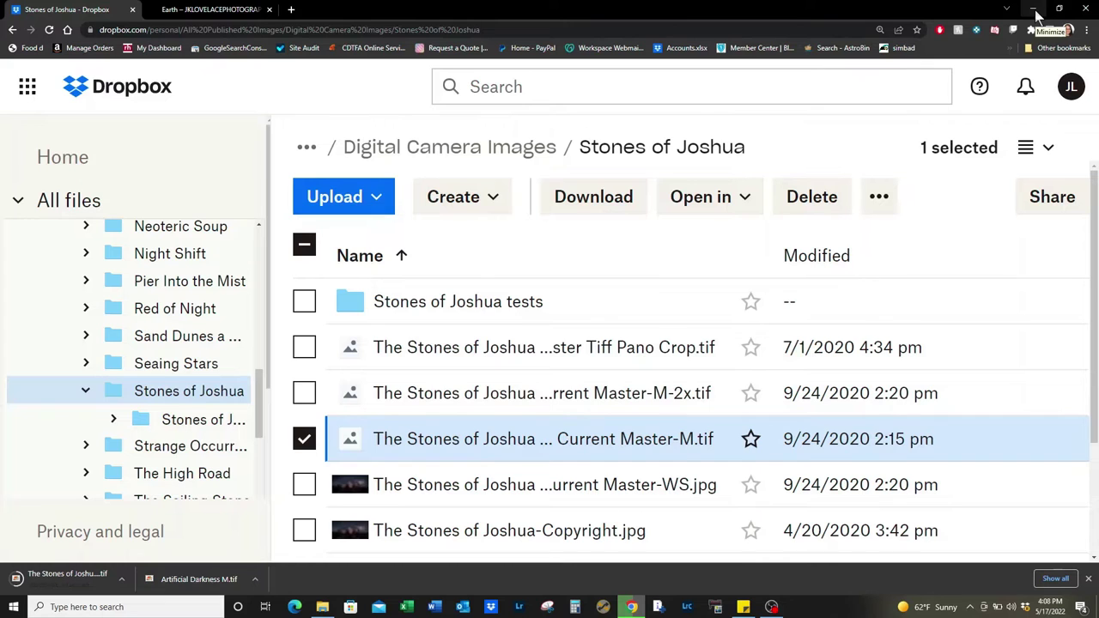
- Minimize the Dropbox browser window to reveal Lightroom with the Yosemite night photo
left_click(1035, 10)
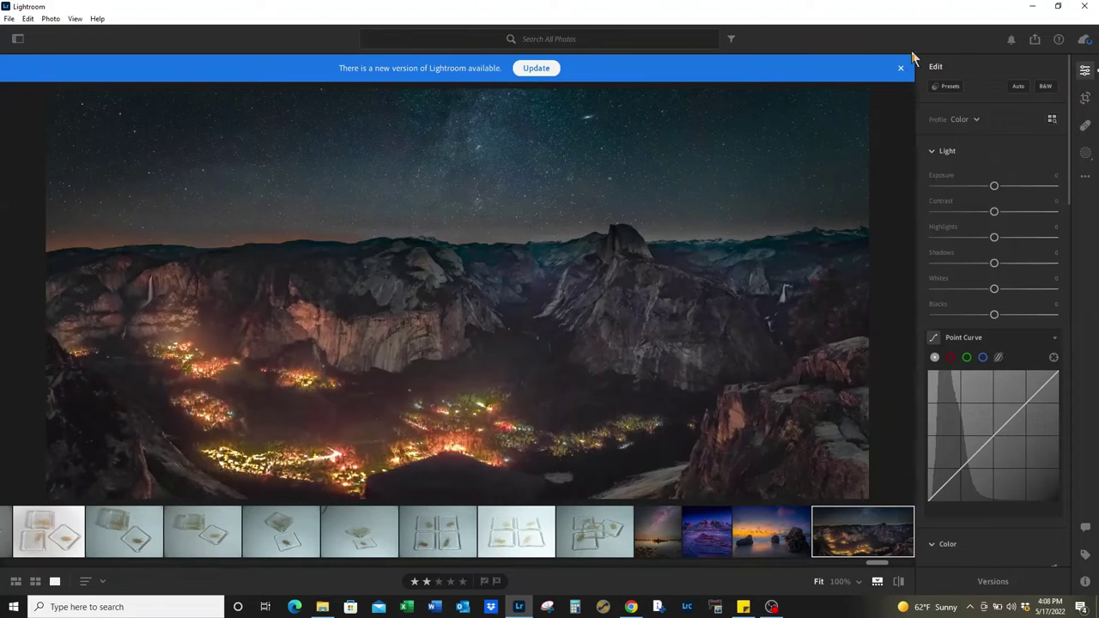
- Dismiss Lightroom's new-version update notice and return to the photo view
left_click(901, 69)
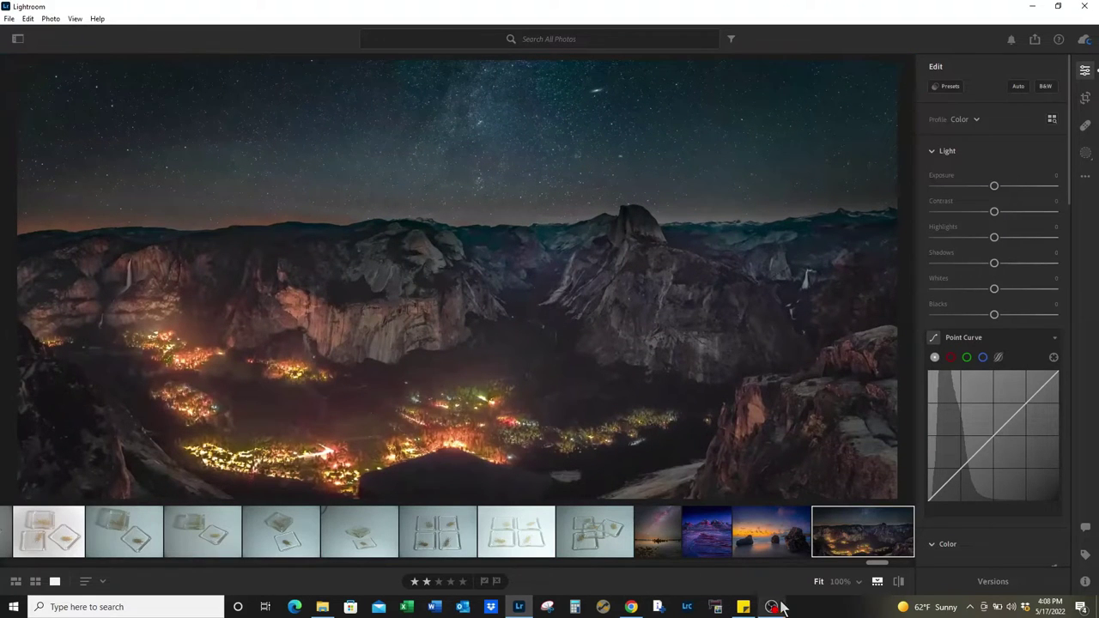
left_click(631, 607)
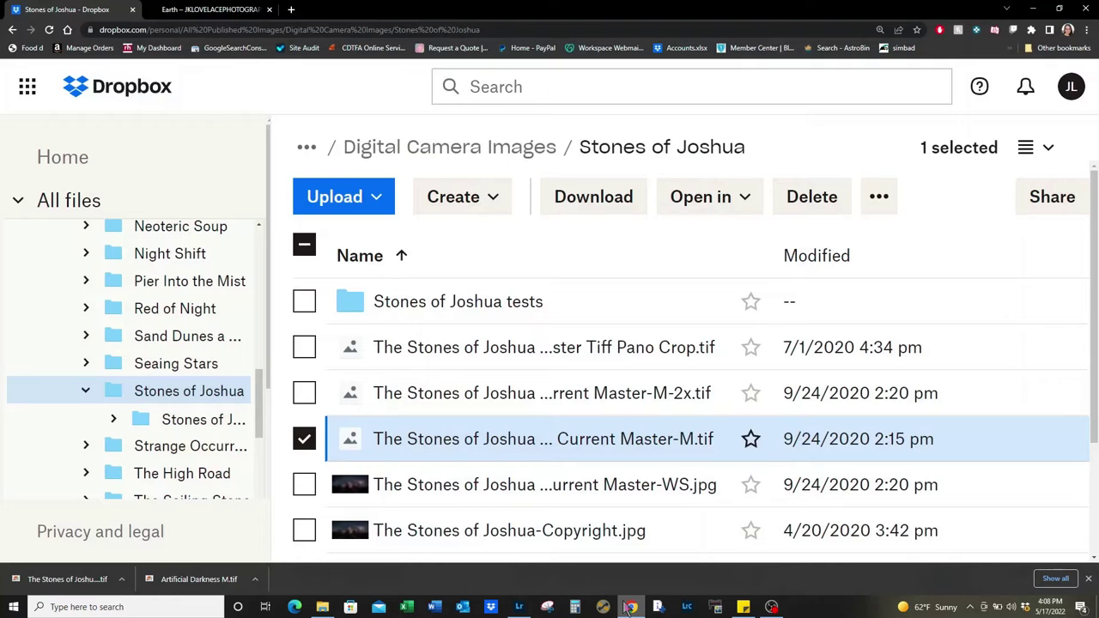
left_click(630, 607)
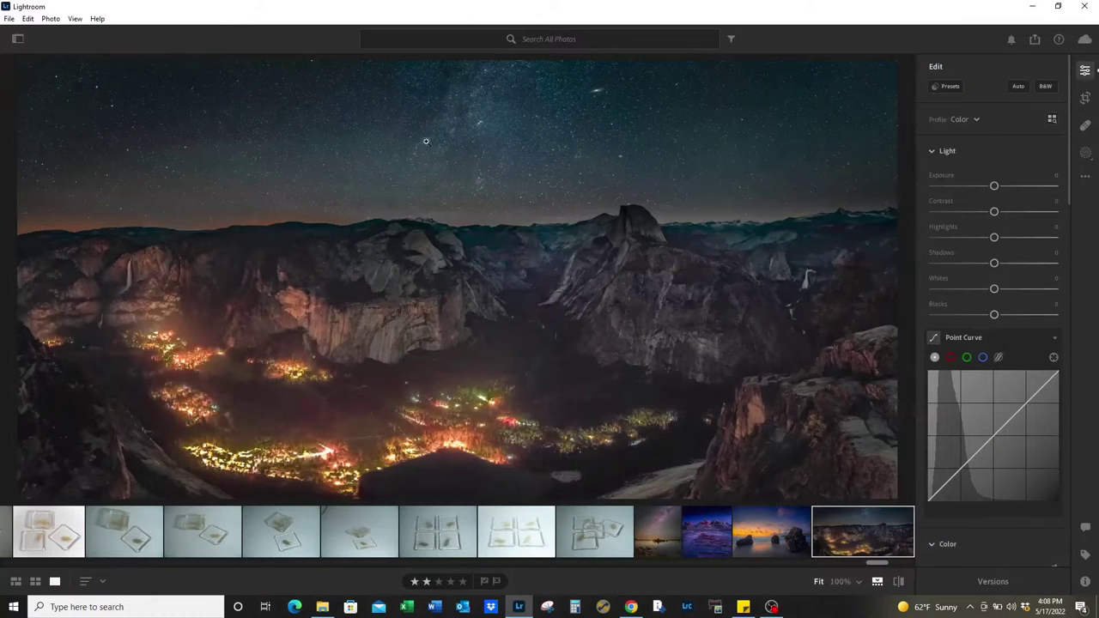
- Import The Stones of Joshua V2b Current Master-M image from LRCache via Add Photos
left_click(9, 19)
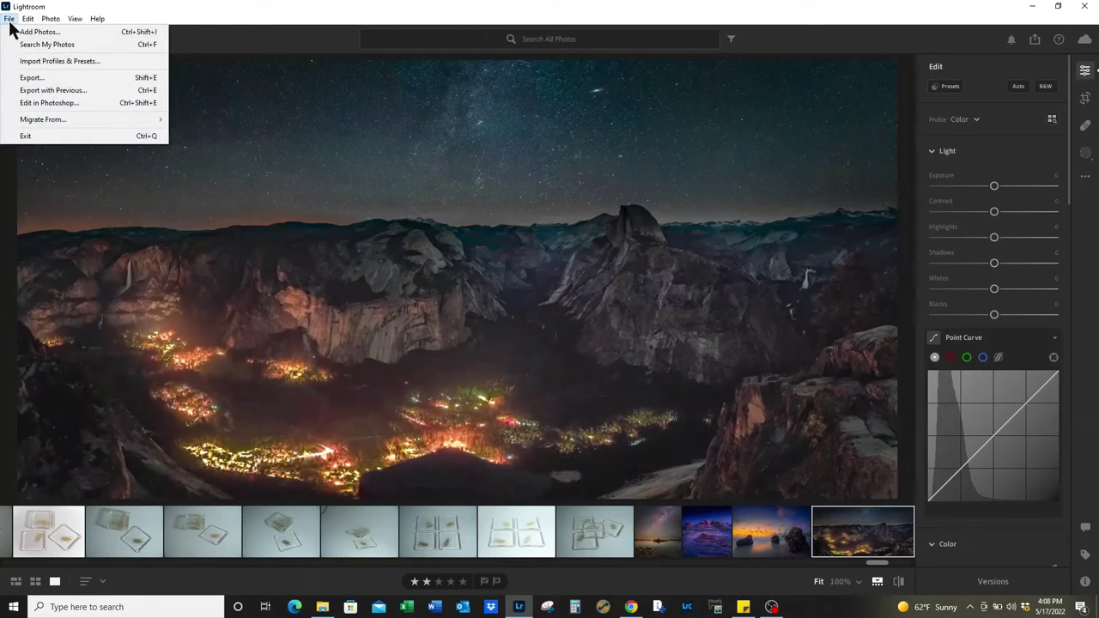
left_click(14, 35)
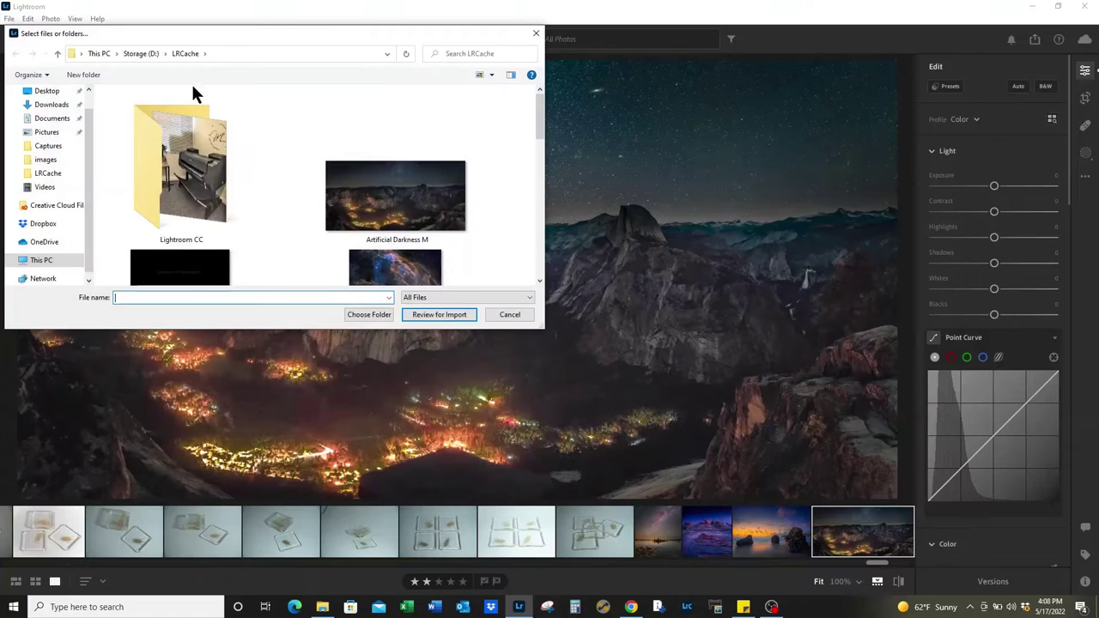
scroll(382, 200, "down", 2)
scroll(382, 200, "down", 2)
scroll(382, 199, "down", 2)
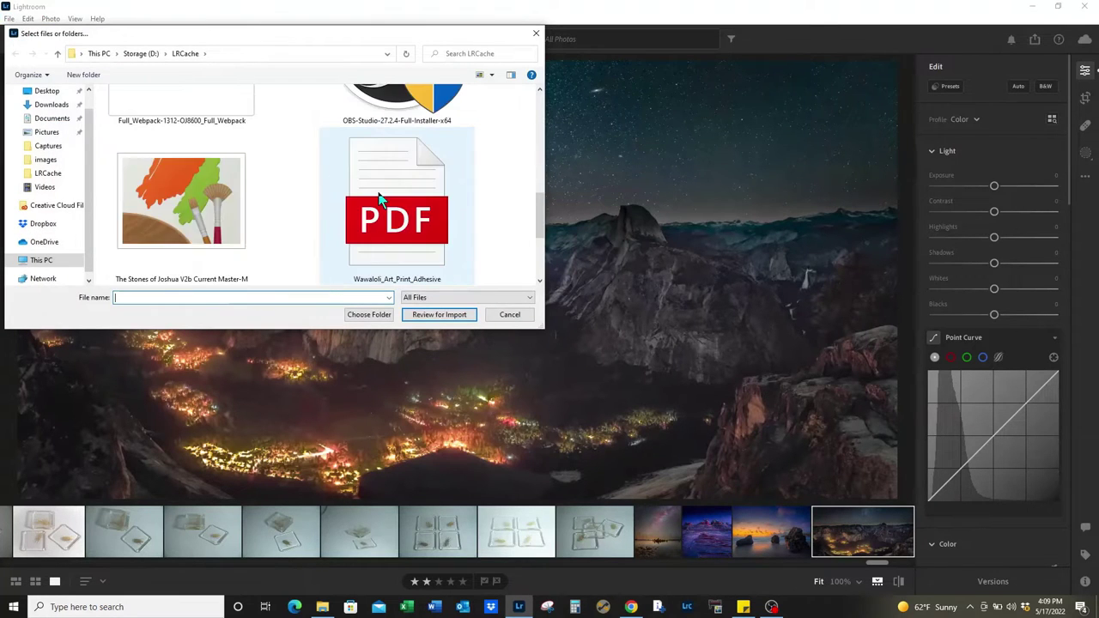
scroll(383, 199, "down", 2)
scroll(382, 200, "down", 1)
left_click(129, 184)
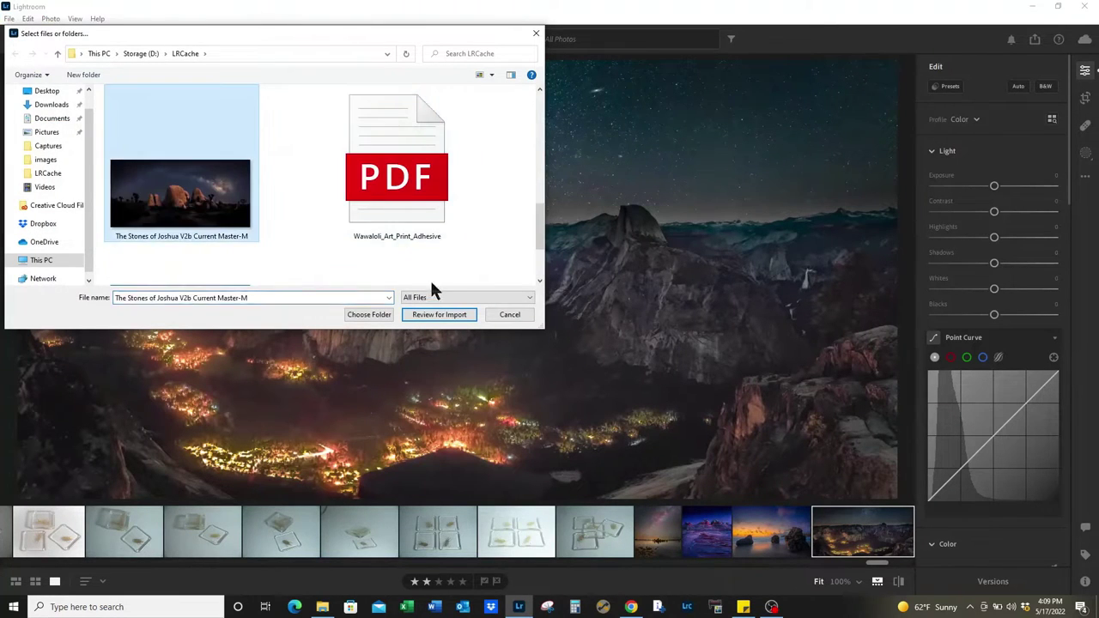
left_click(459, 316)
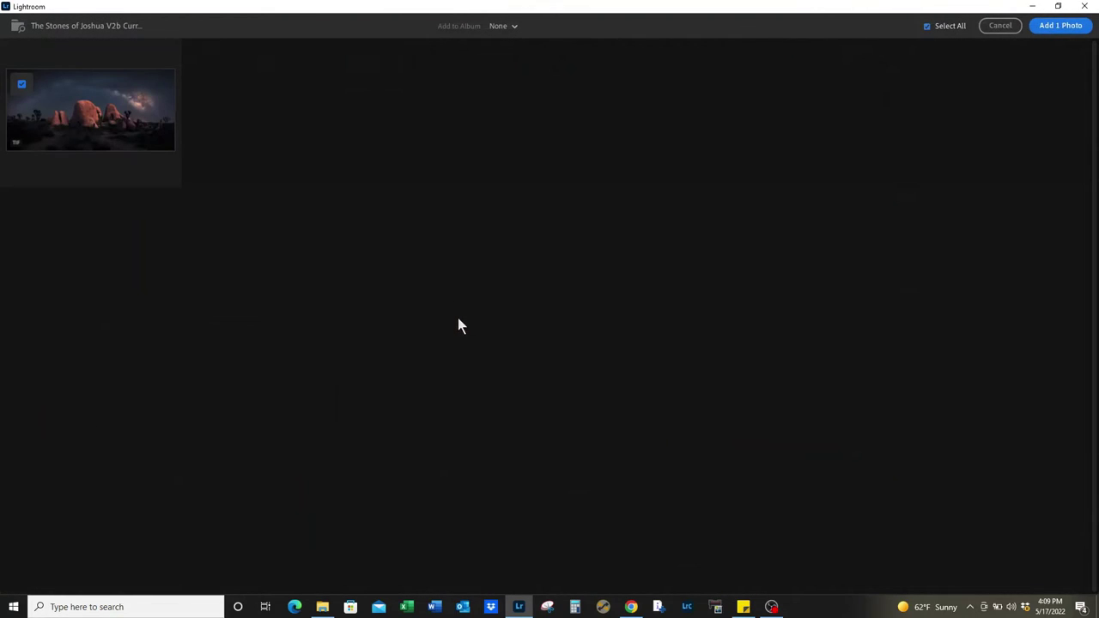
left_click(1045, 26)
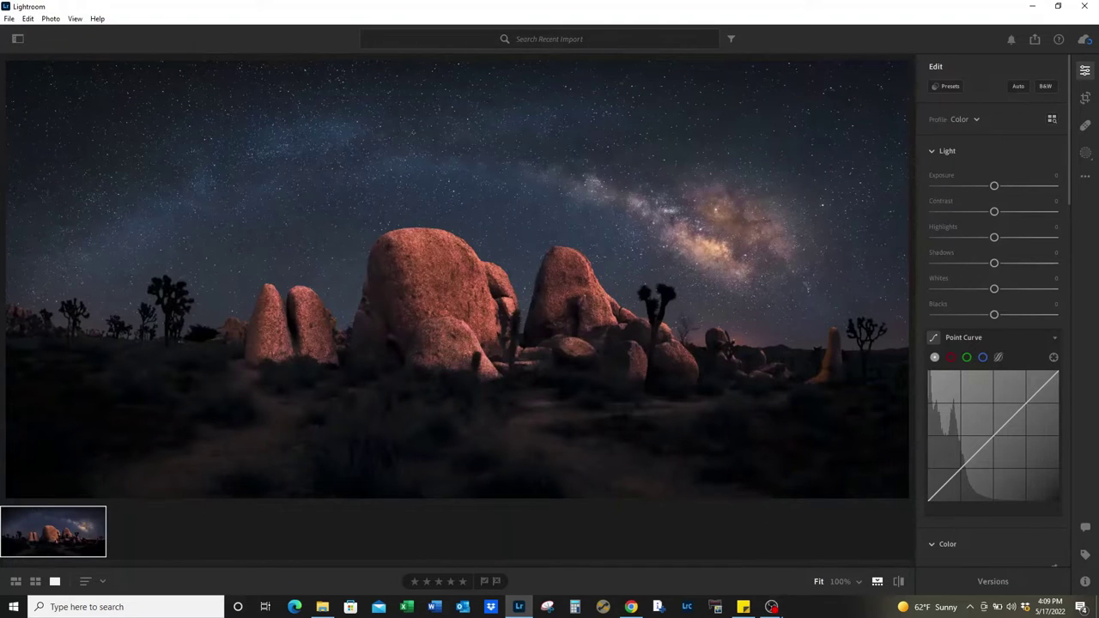
- Bring Chrome forward on the Earth – JKLOVELACEPHOTOGRAPHY tab
left_click(636, 603)
left_click(199, 10)
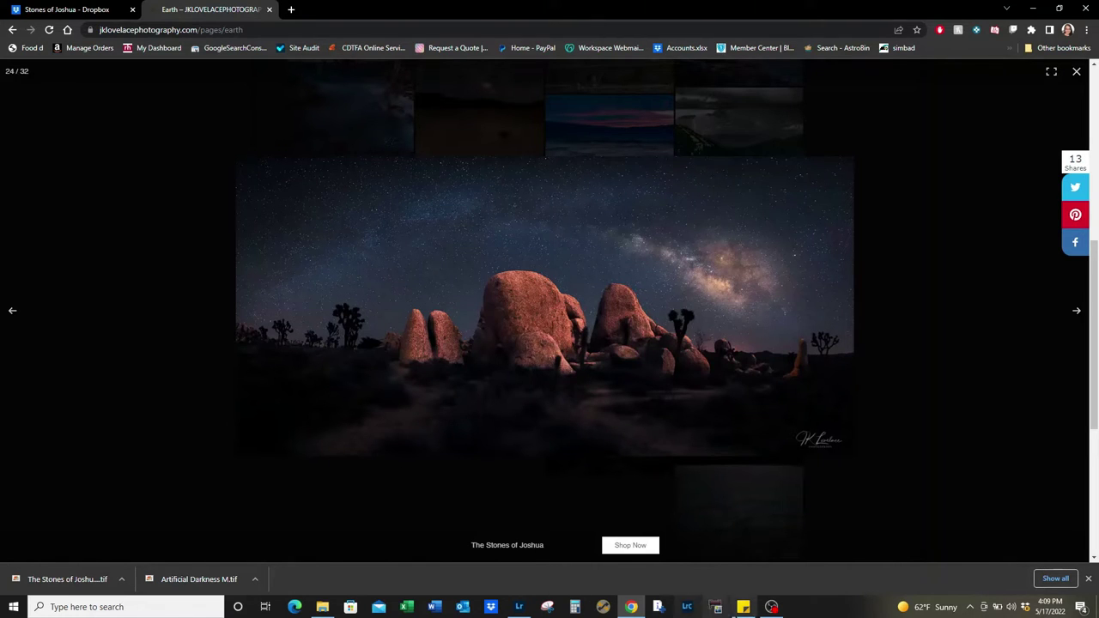
- Return from the website to Lightroom's edit view of the Stones of Joshua photo
left_click(689, 609)
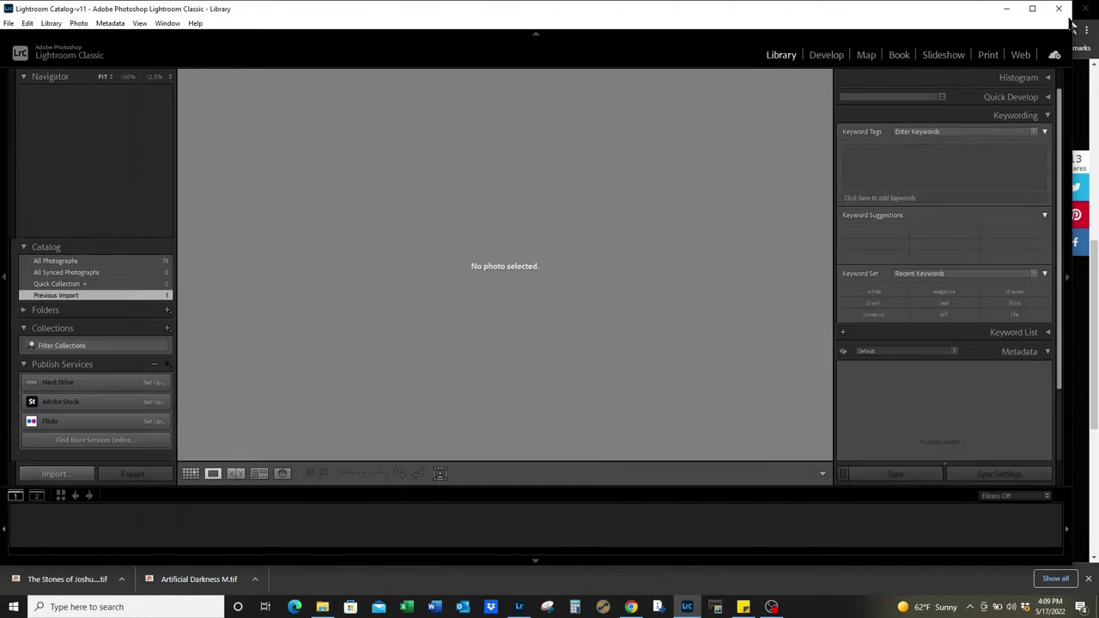
left_click(1073, 8)
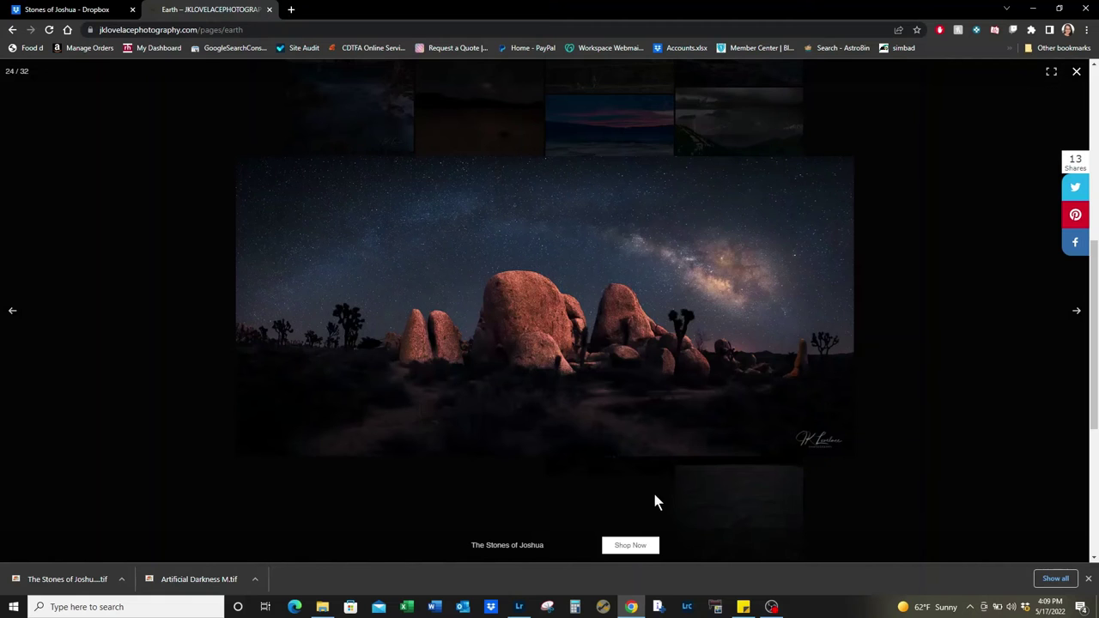
left_click(519, 609)
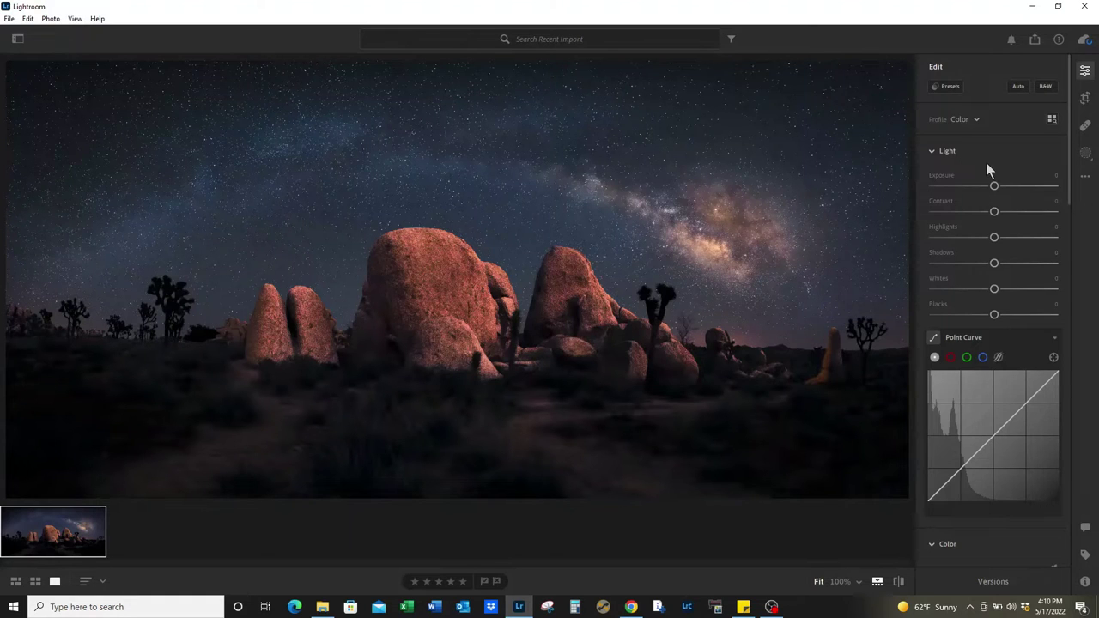
scroll(986, 172, "down", 5)
scroll(986, 172, "down", 5)
scroll(986, 172, "down", 3)
scroll(986, 170, "up", 3)
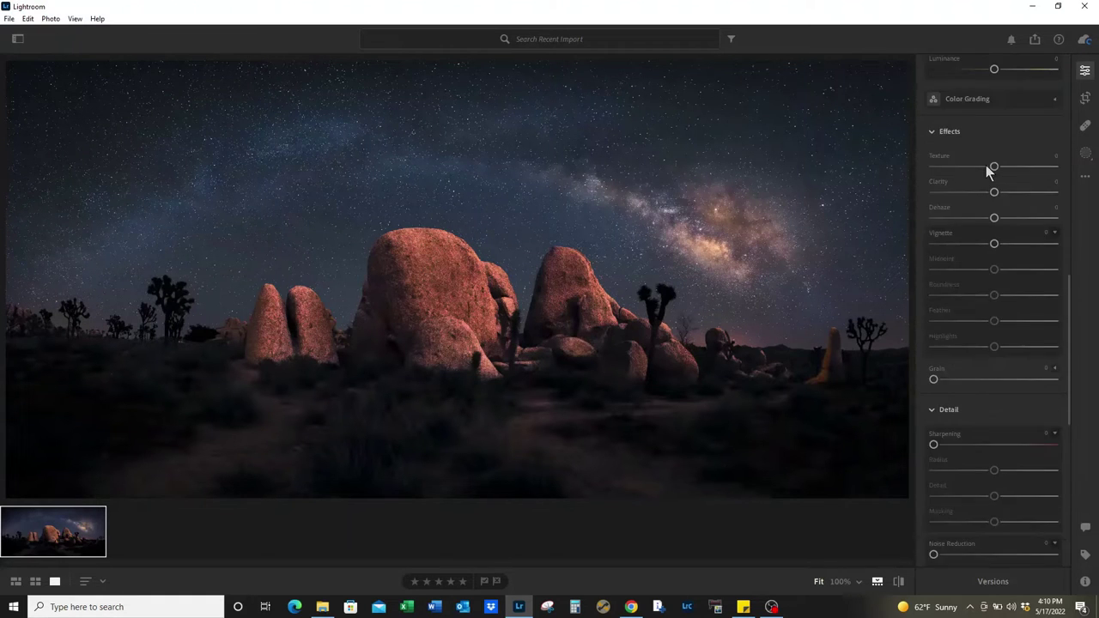
scroll(986, 170, "up", 5)
scroll(986, 170, "up", 4)
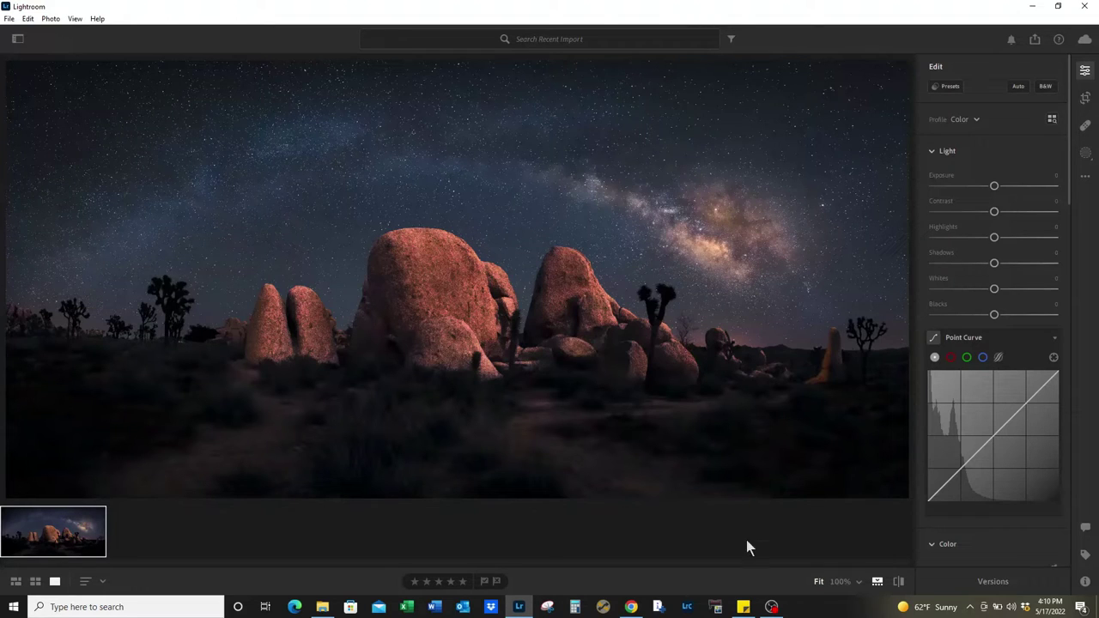
left_click(631, 607)
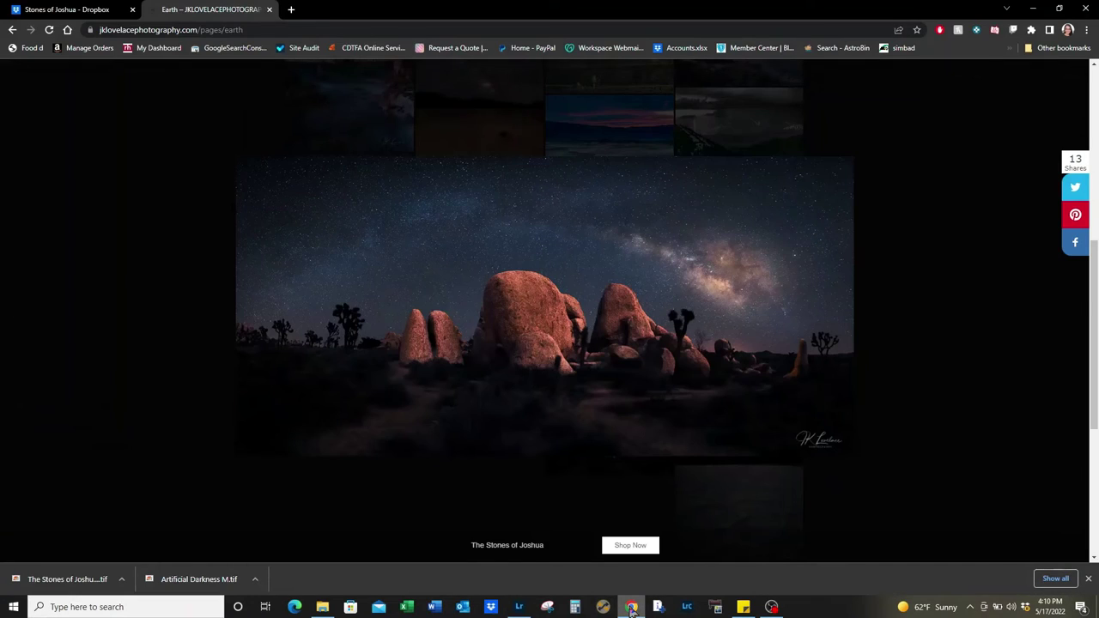
left_click(631, 607)
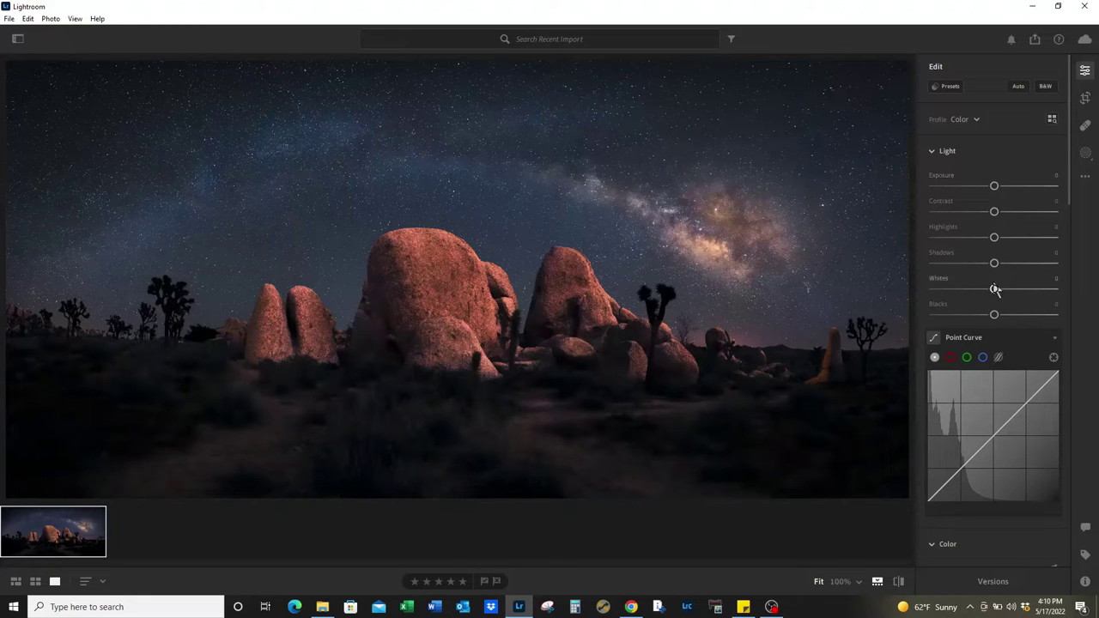
- Set Blacks to +20 on the Stones of Joshua photo, comparing against the published website version
mouse_move(994, 315)
left_mouse_down()
mouse_move(962, 316)
mouse_move(1065, 319)
left_mouse_up()
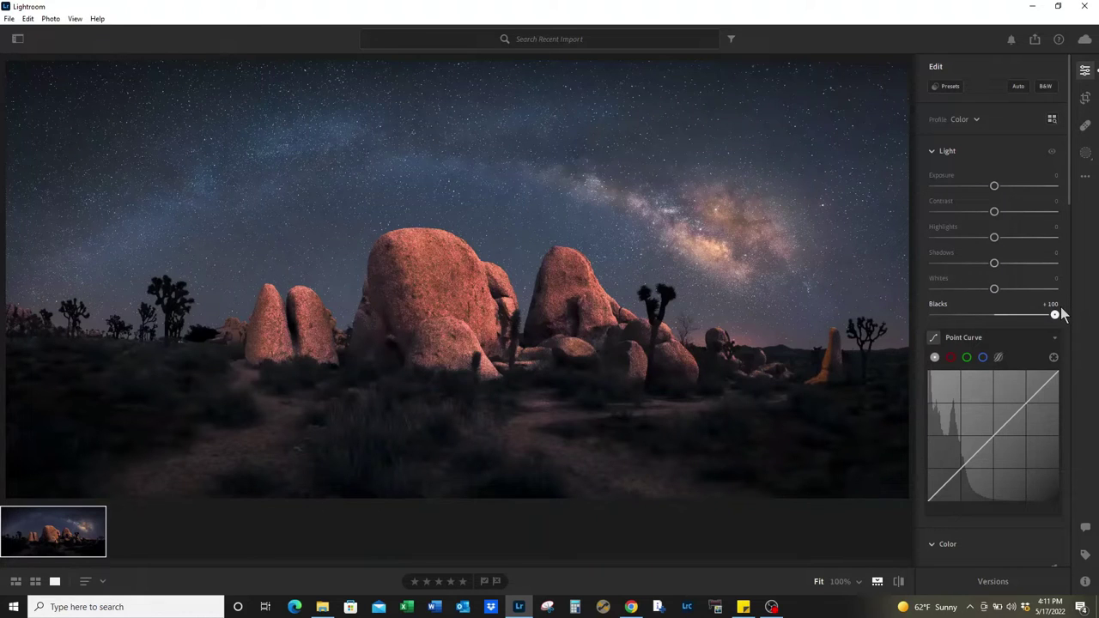
left_click(632, 607)
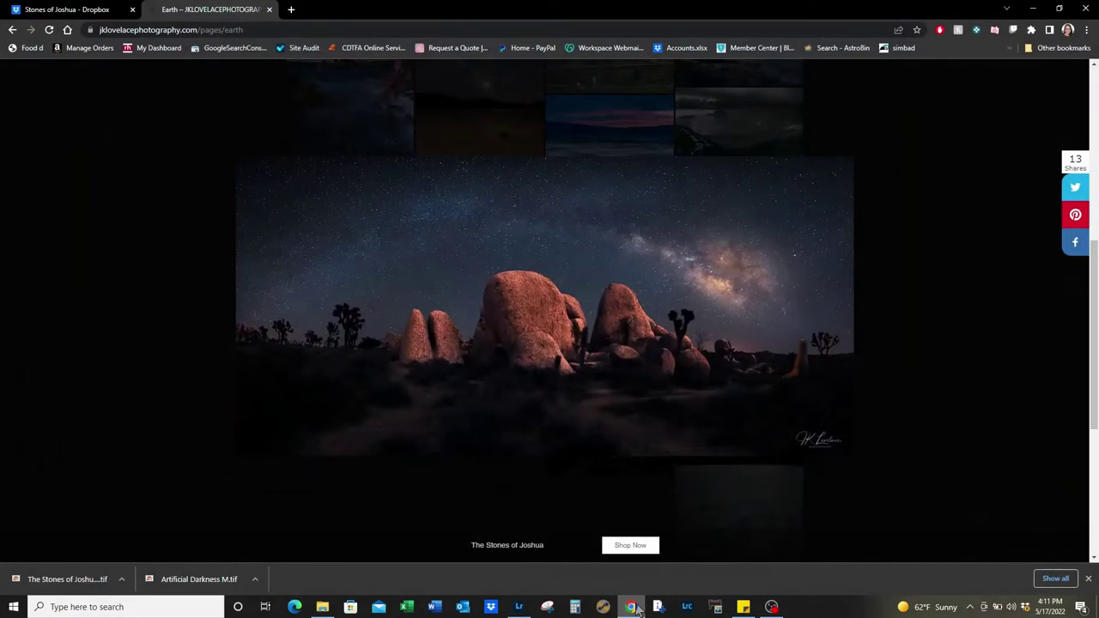
left_click(636, 610)
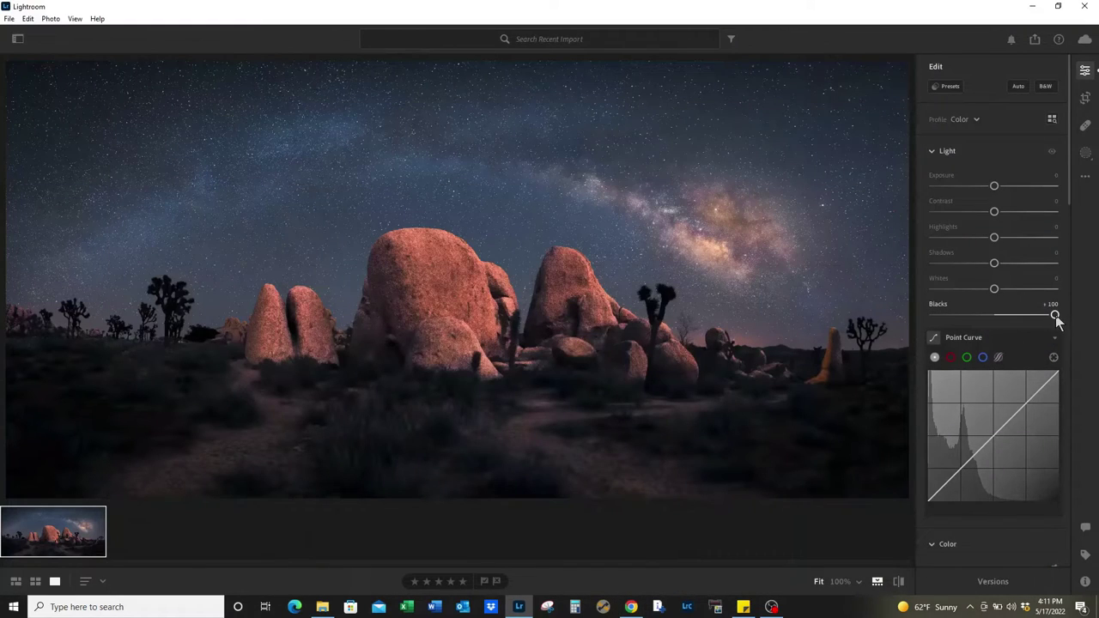
left_click_drag(1055, 316, 1021, 316)
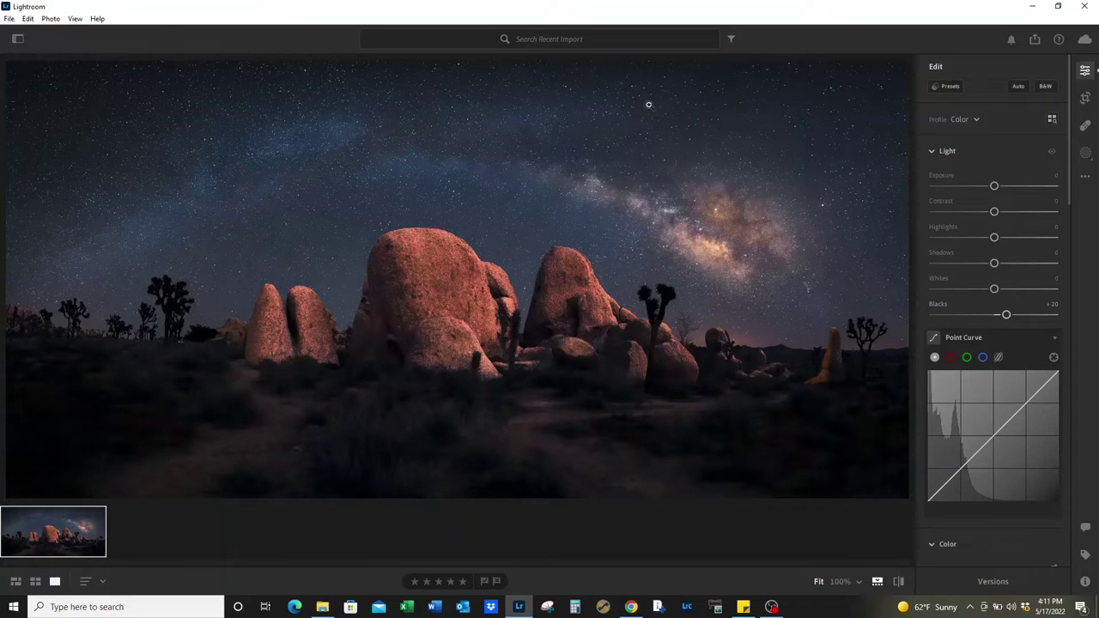
left_click(9, 18)
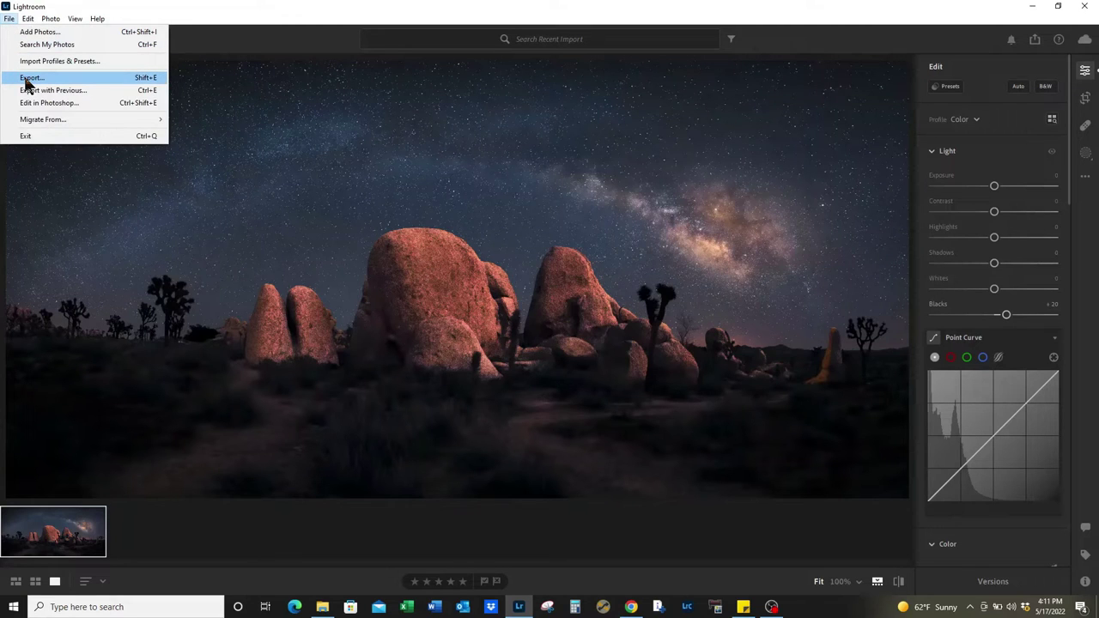
- Set the export format to full-size, 16-bit, uncompressed TIF
left_click(29, 78)
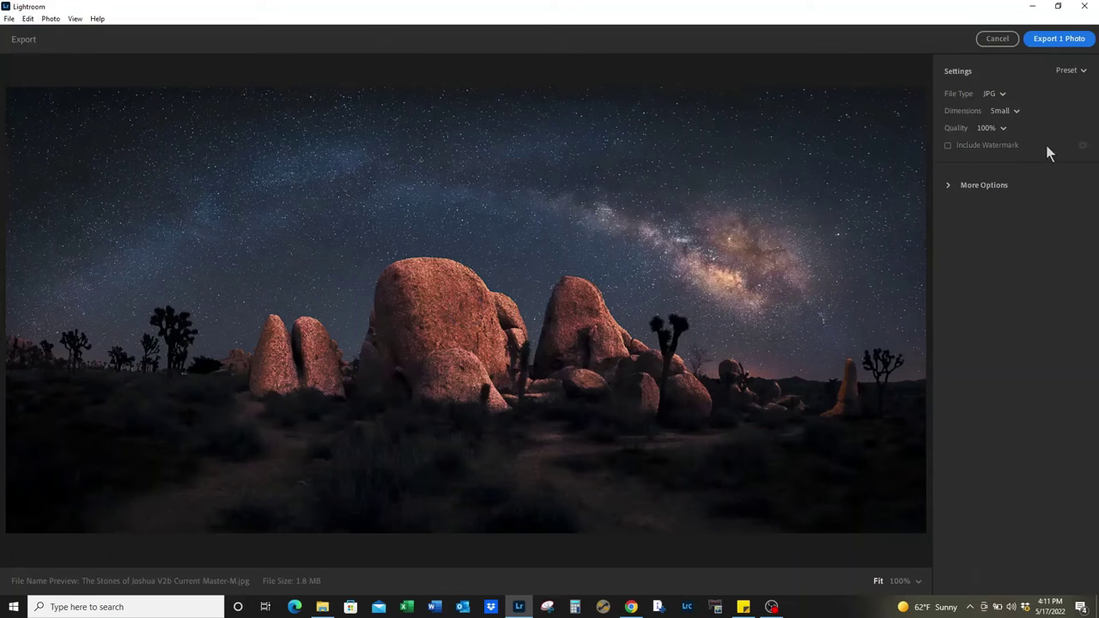
left_click(1000, 95)
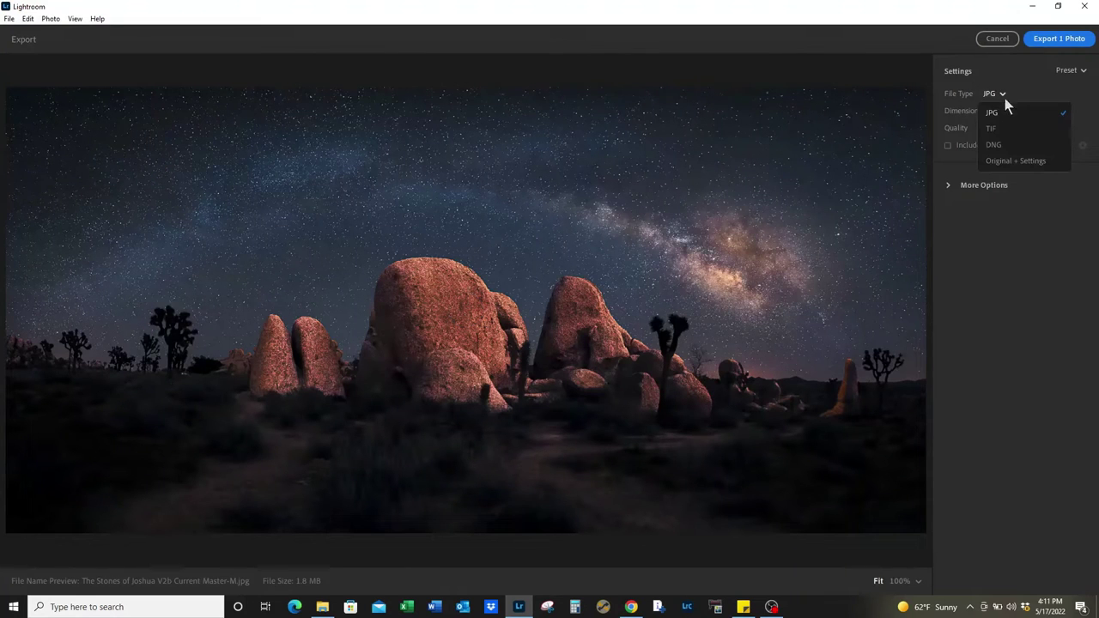
left_click(1002, 127)
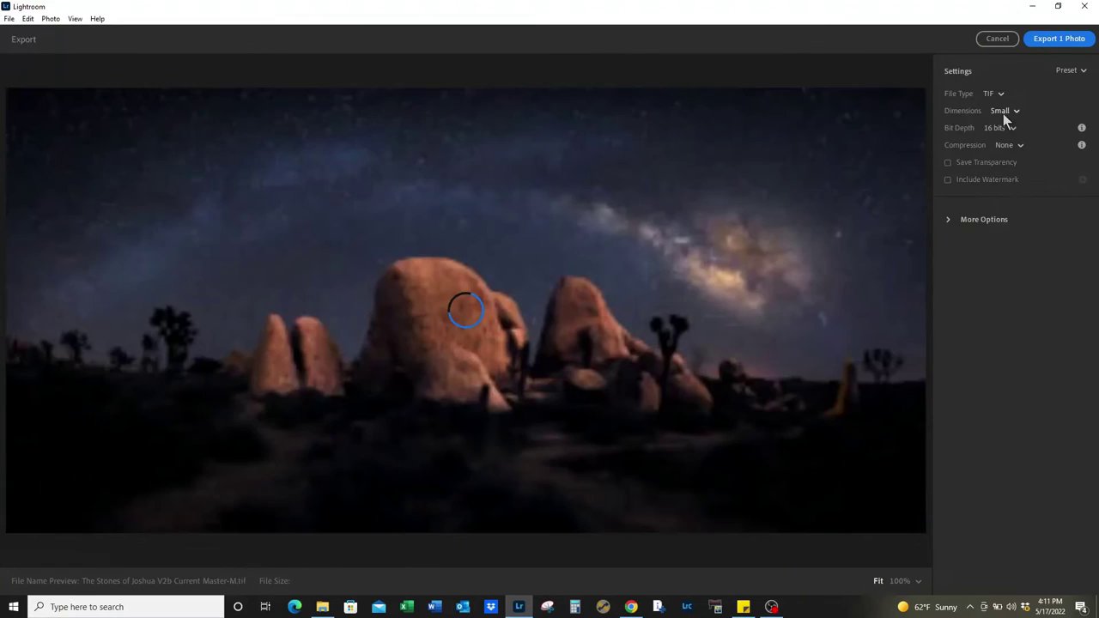
left_click(1014, 114)
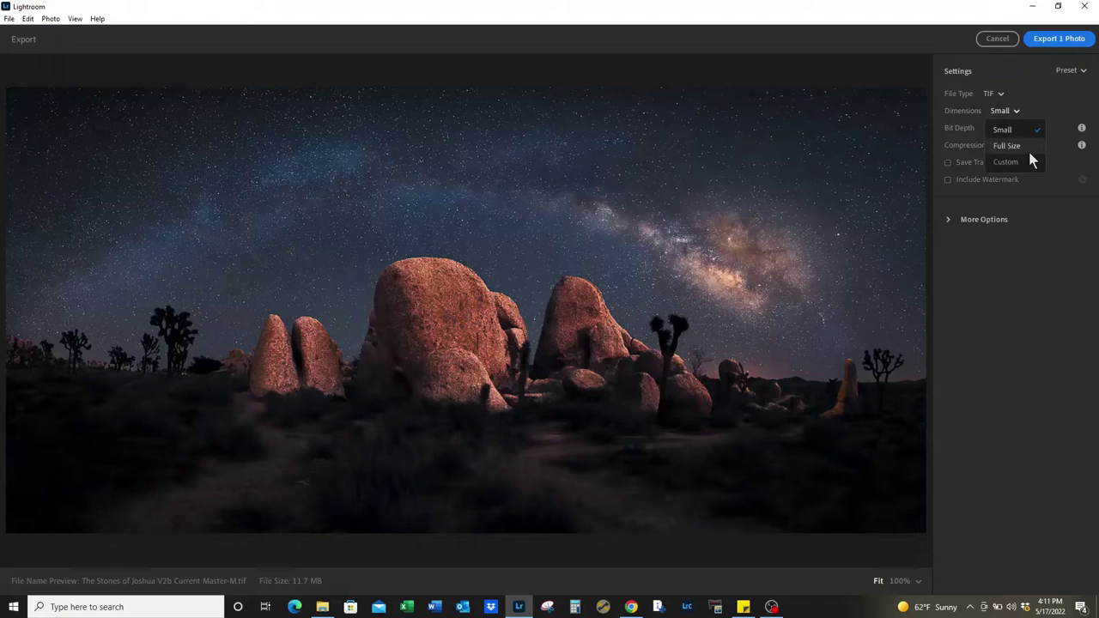
left_click(1028, 152)
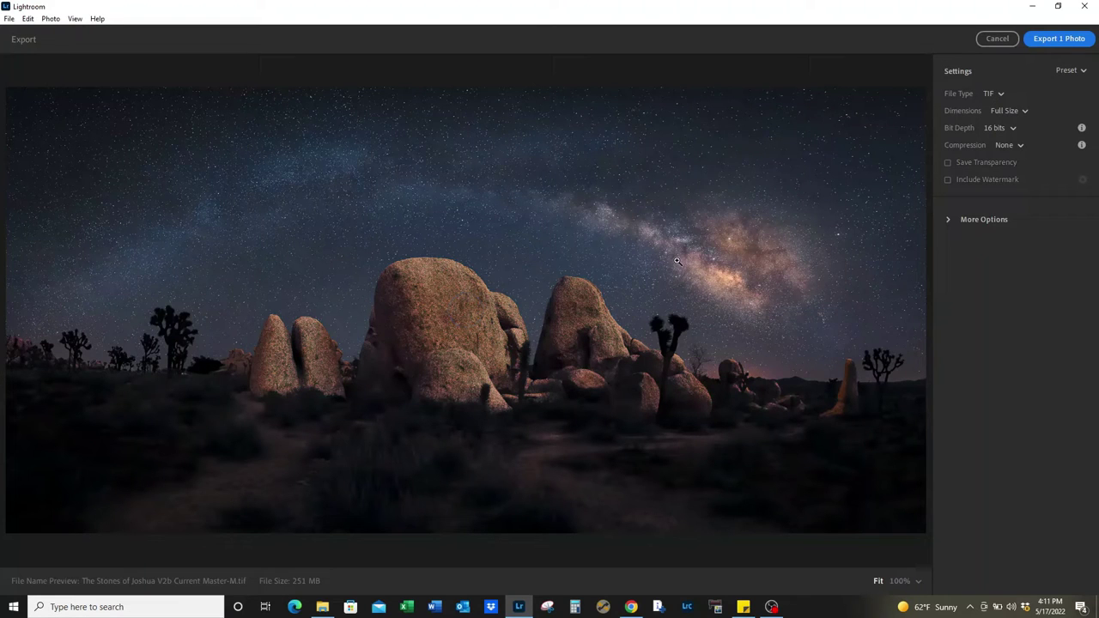
left_click(1013, 128)
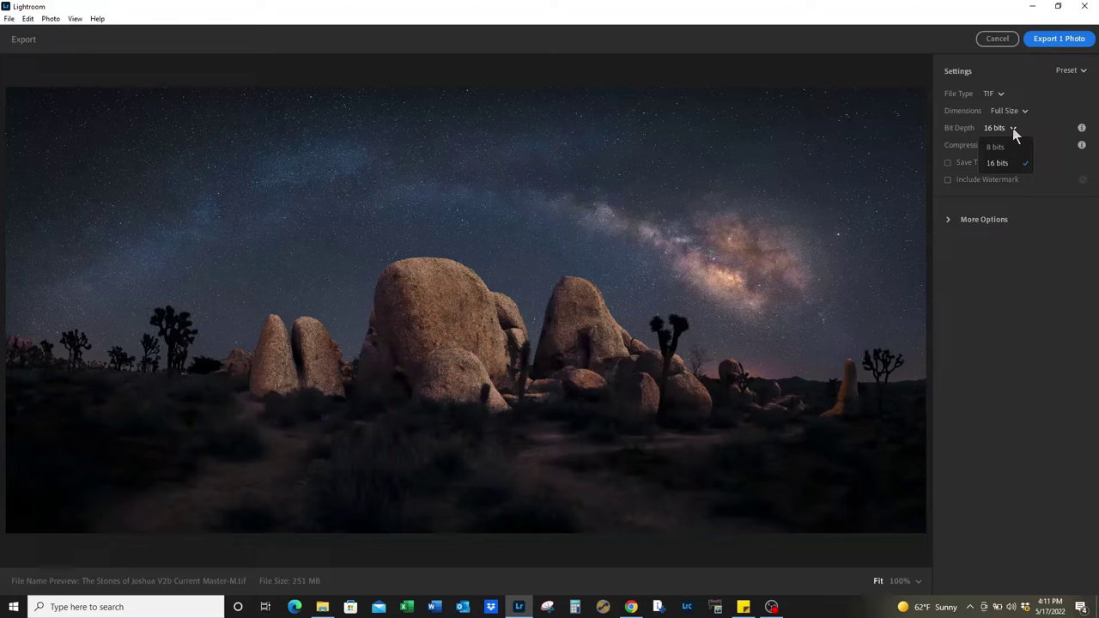
left_click(1013, 128)
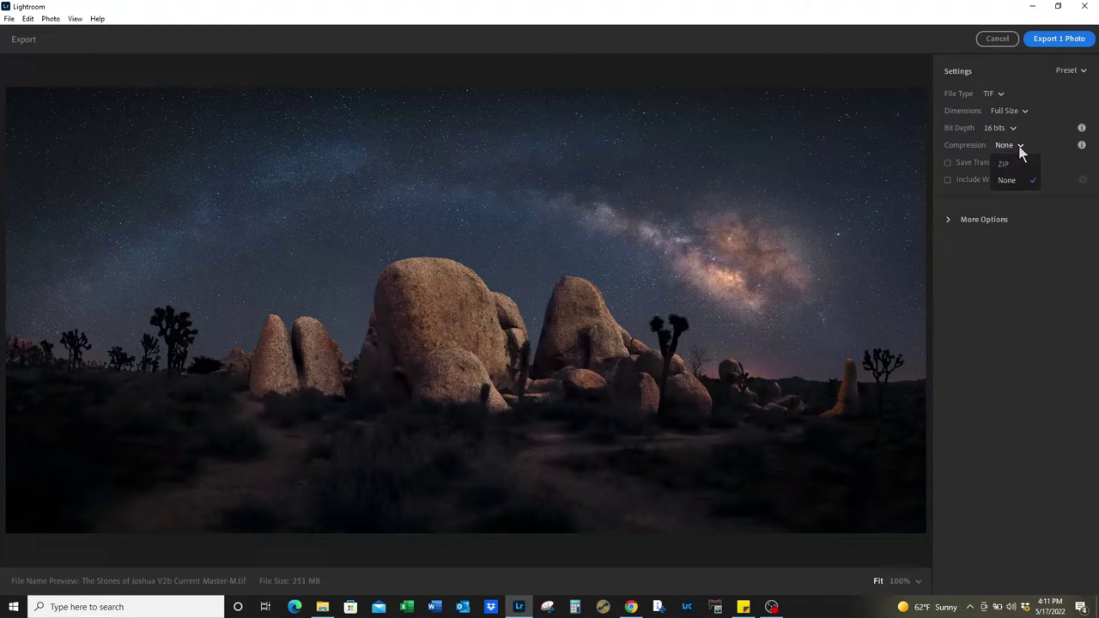
left_click(1021, 151)
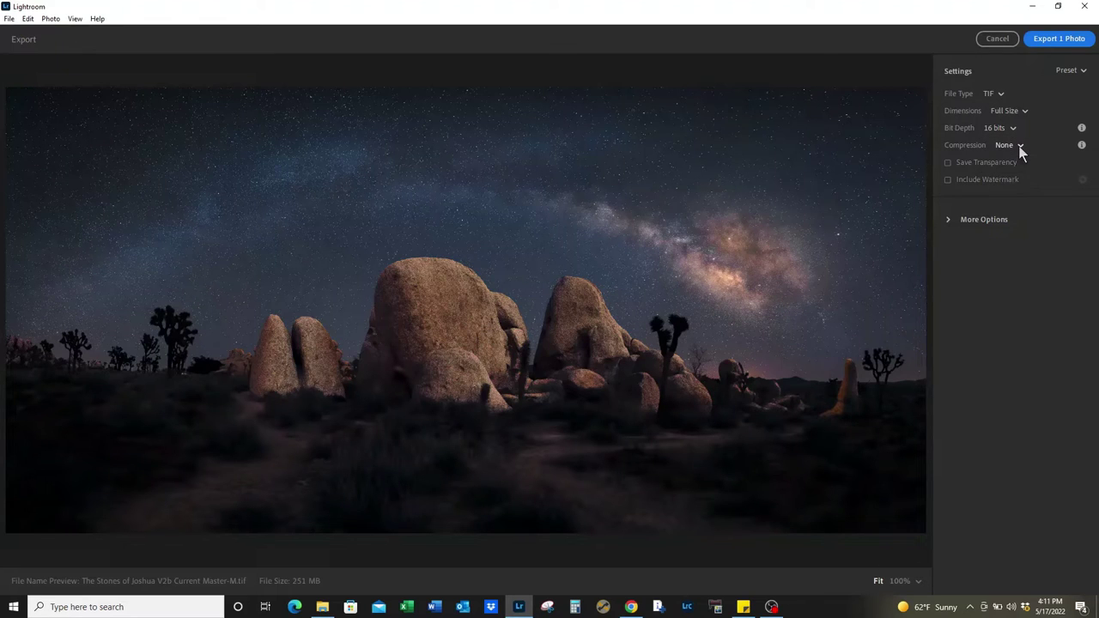
- Name the export TSoJ-v1, turn output sharpening off, and keep Adobe RGB color space
left_click(949, 220)
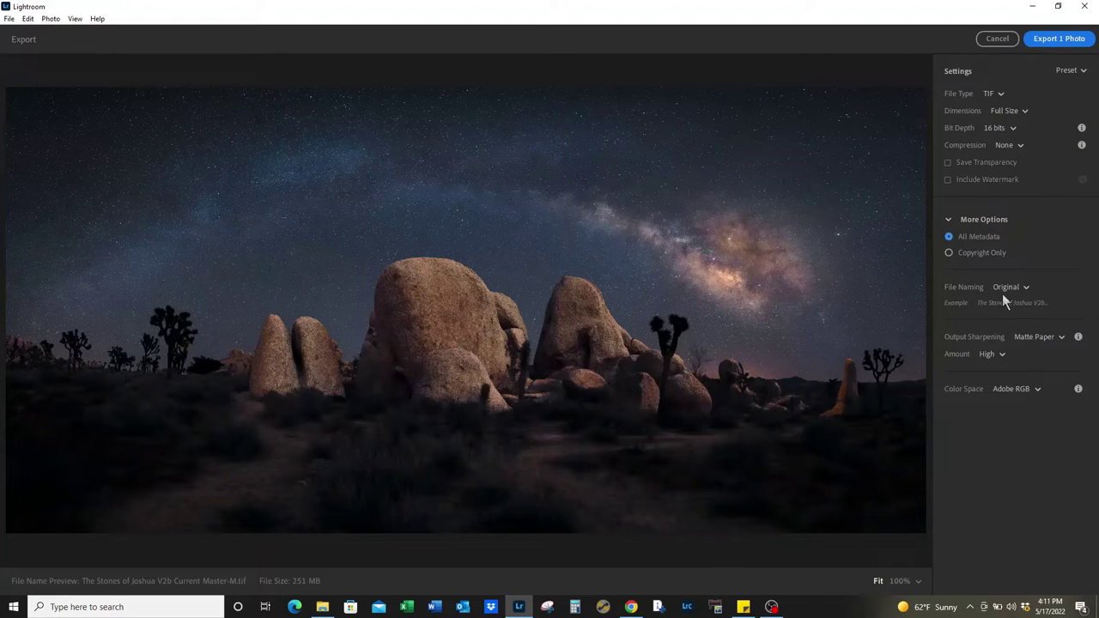
left_click(1026, 288)
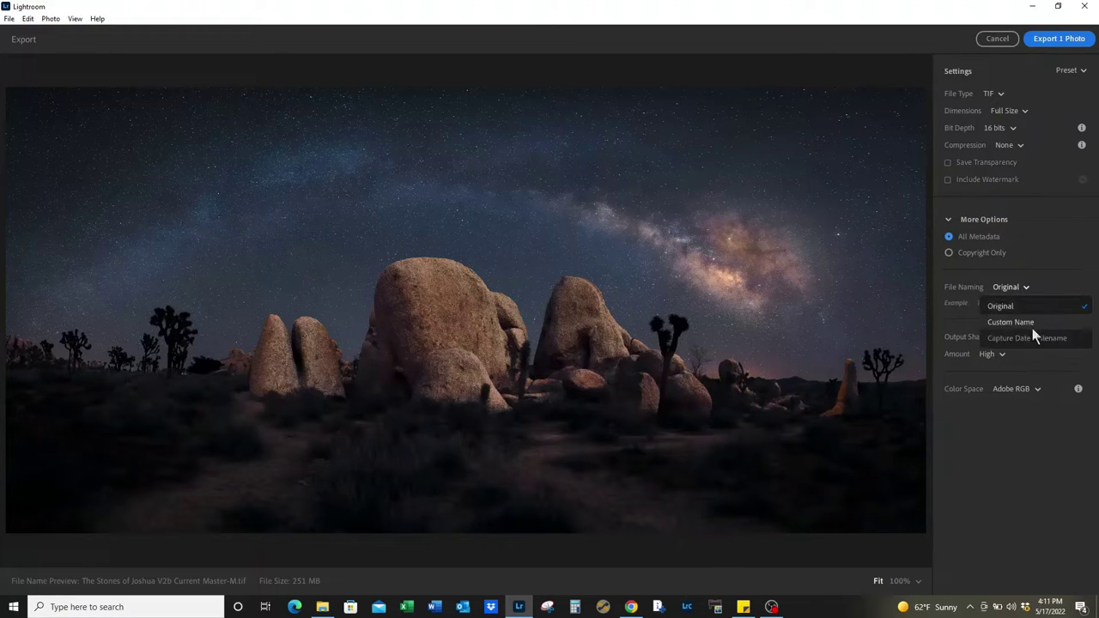
left_click(1033, 322)
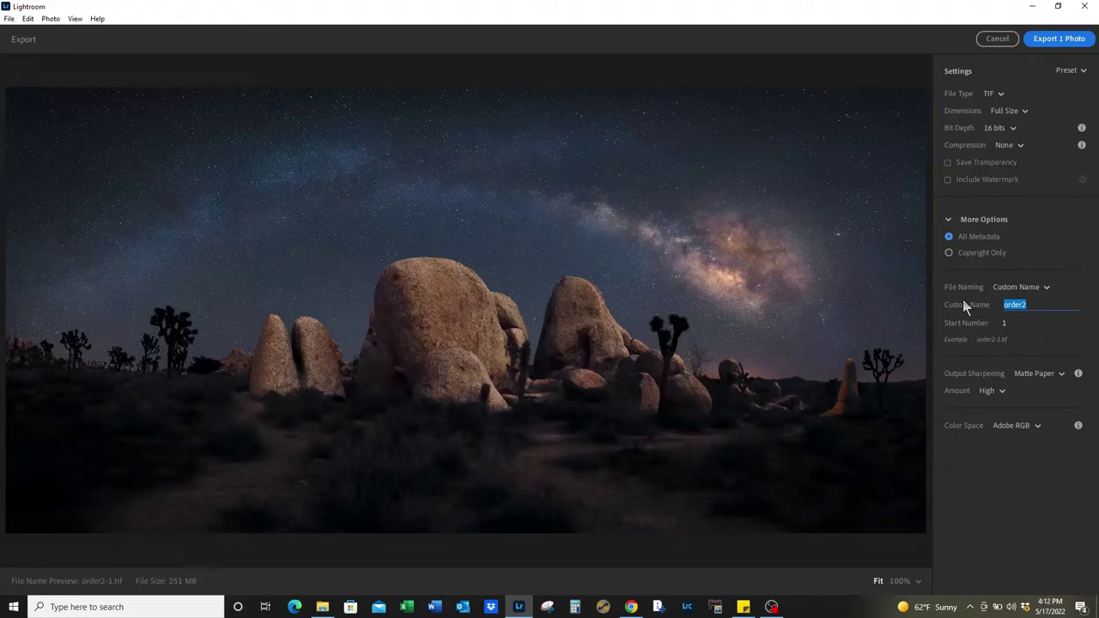
type("TSo")
type("l-")
type("v")
type("1")
left_click(1050, 374)
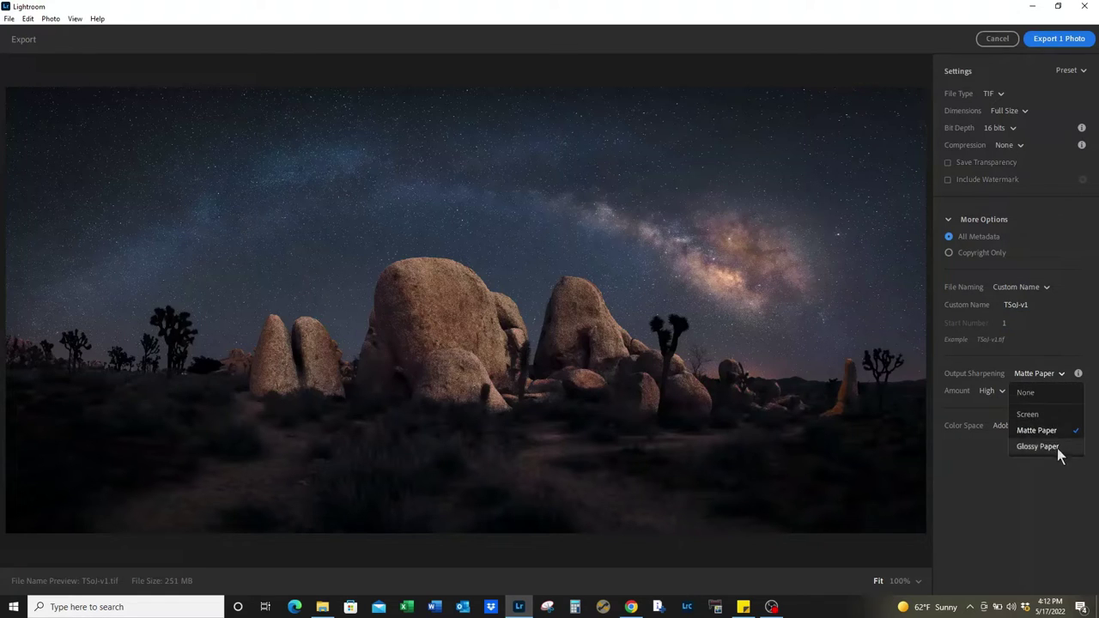
left_click(1034, 391)
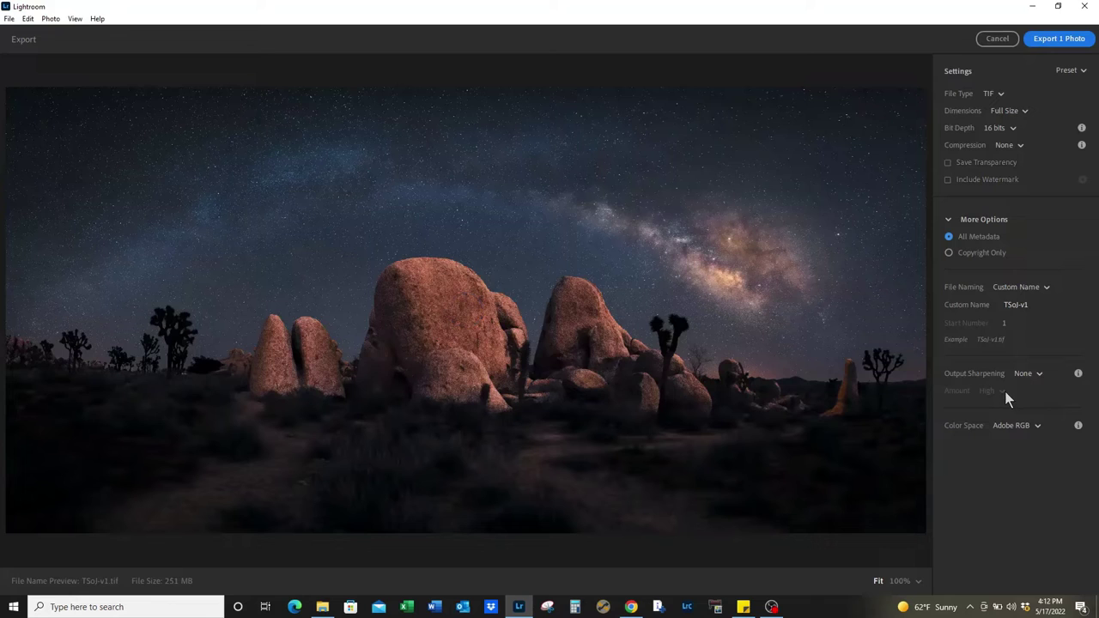
left_click(1034, 426)
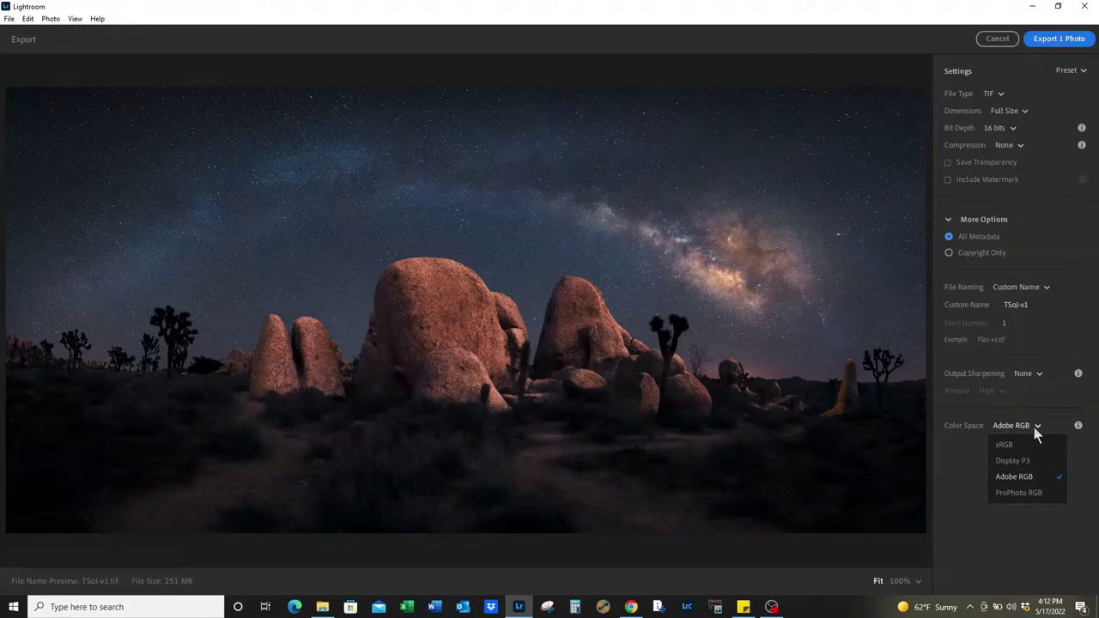
left_click(1034, 427)
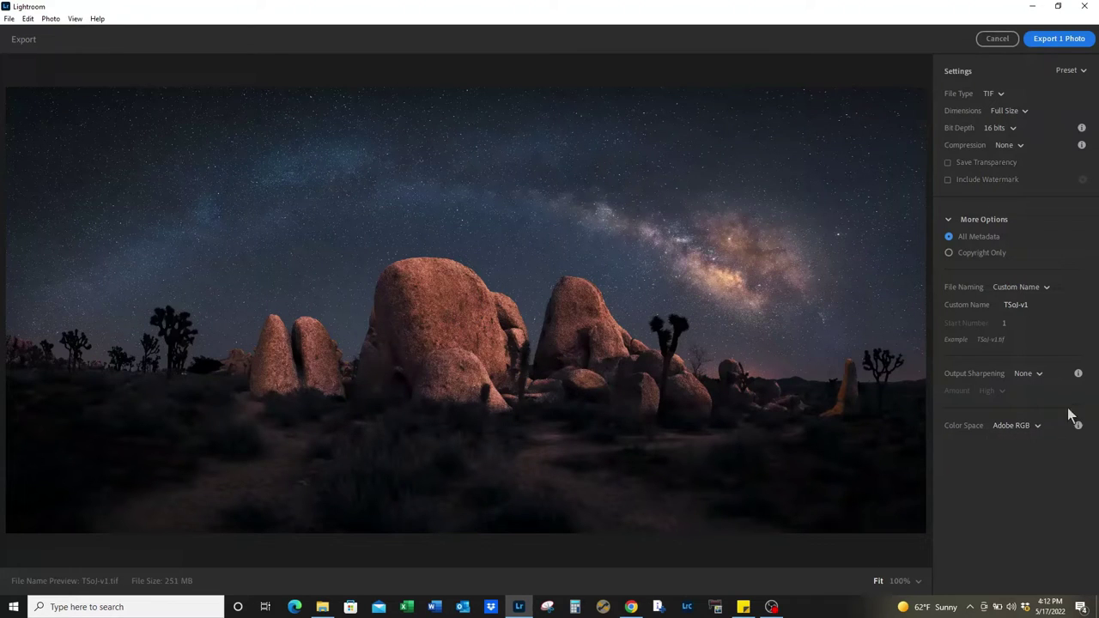
- Export the photo as TSoJ-v1.tif into the images folder on Storage (D:)
left_click(1064, 41)
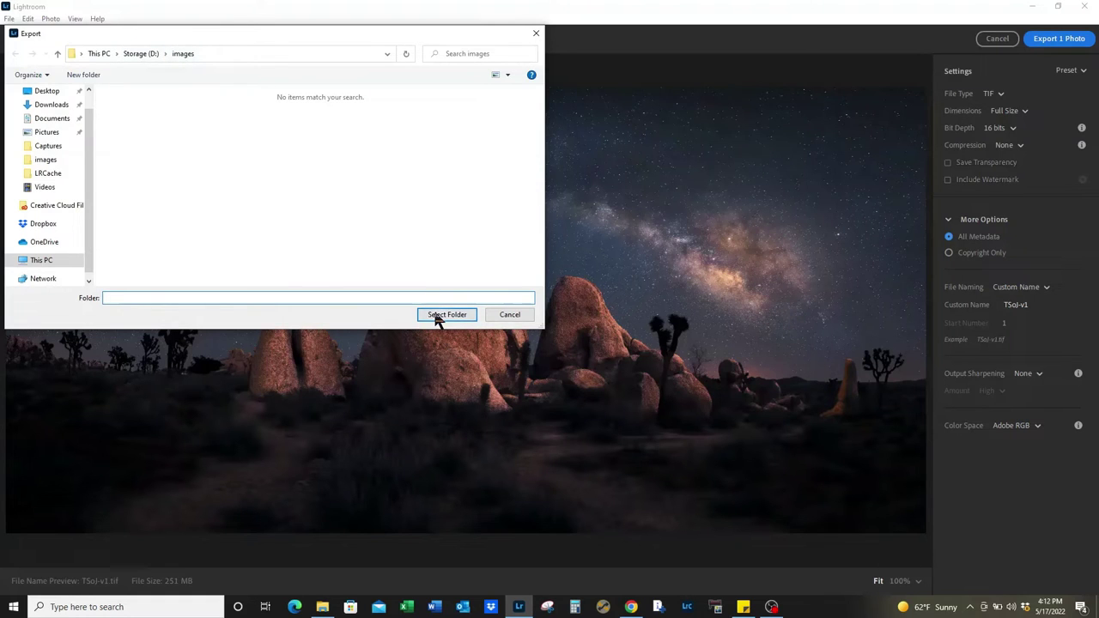
left_click(438, 316)
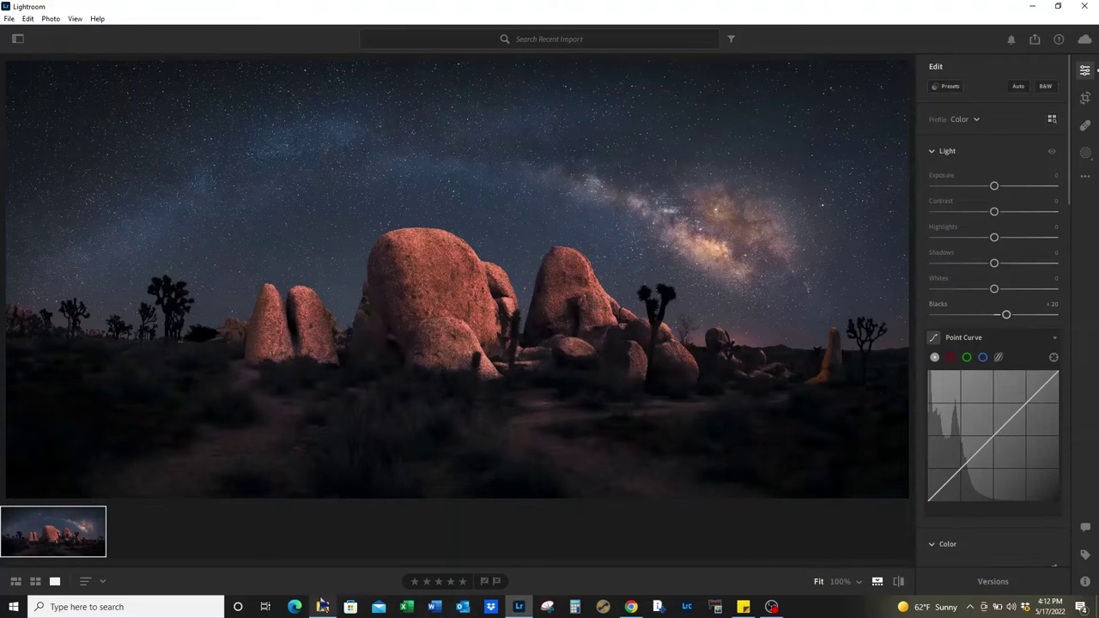
left_click(322, 607)
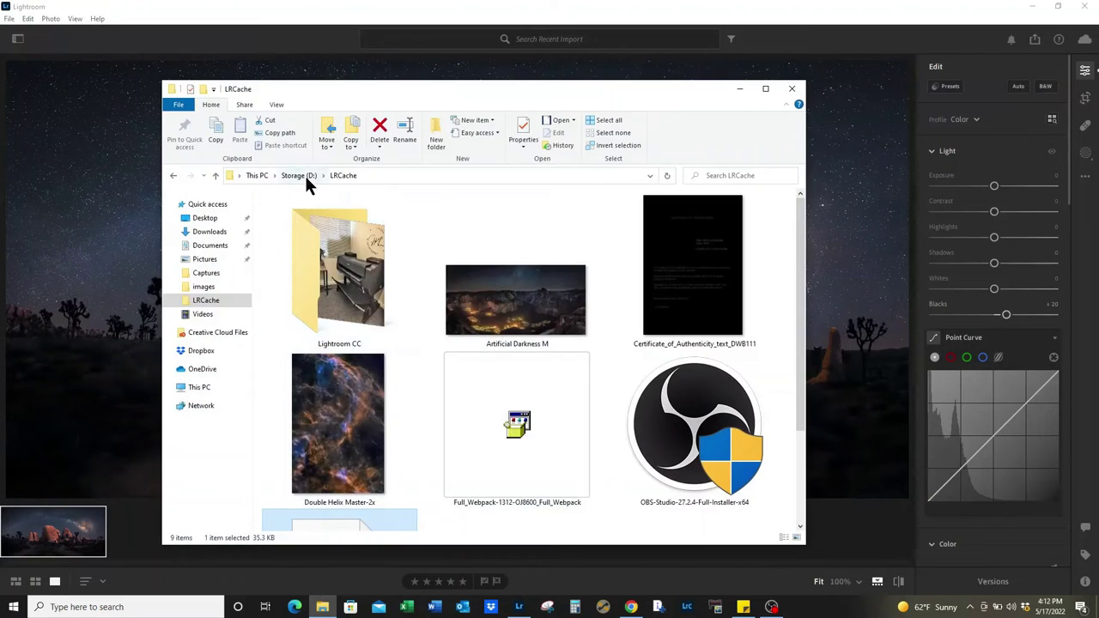
- Browse File Explorer to Storage (D:) > images and check the exported TSoJ-v1 file
left_click(299, 175)
left_click(311, 236)
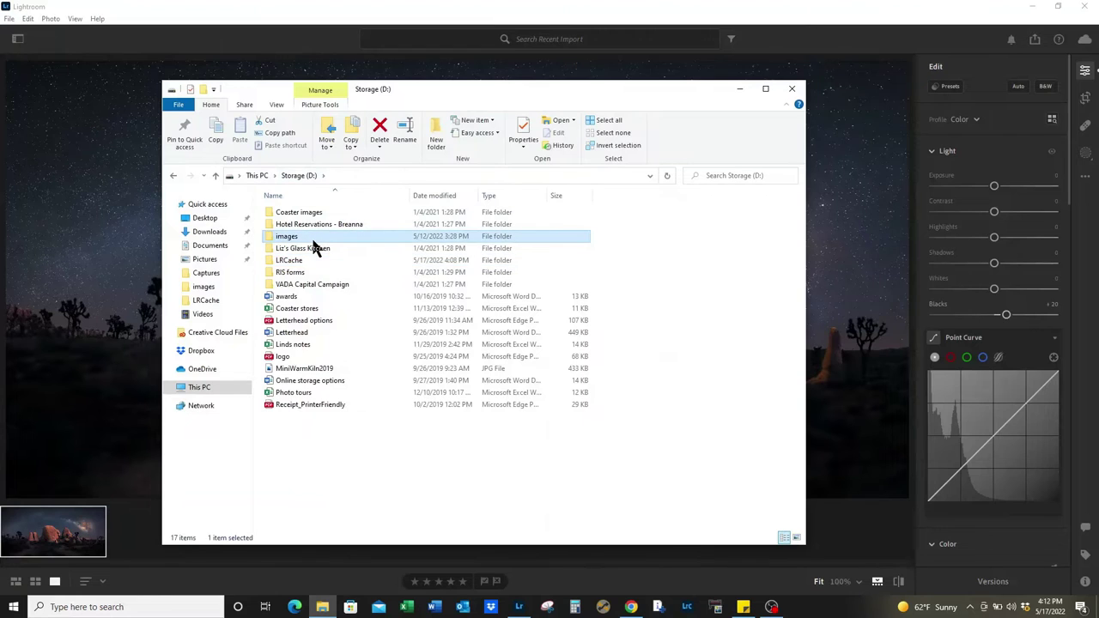
double_click(310, 234)
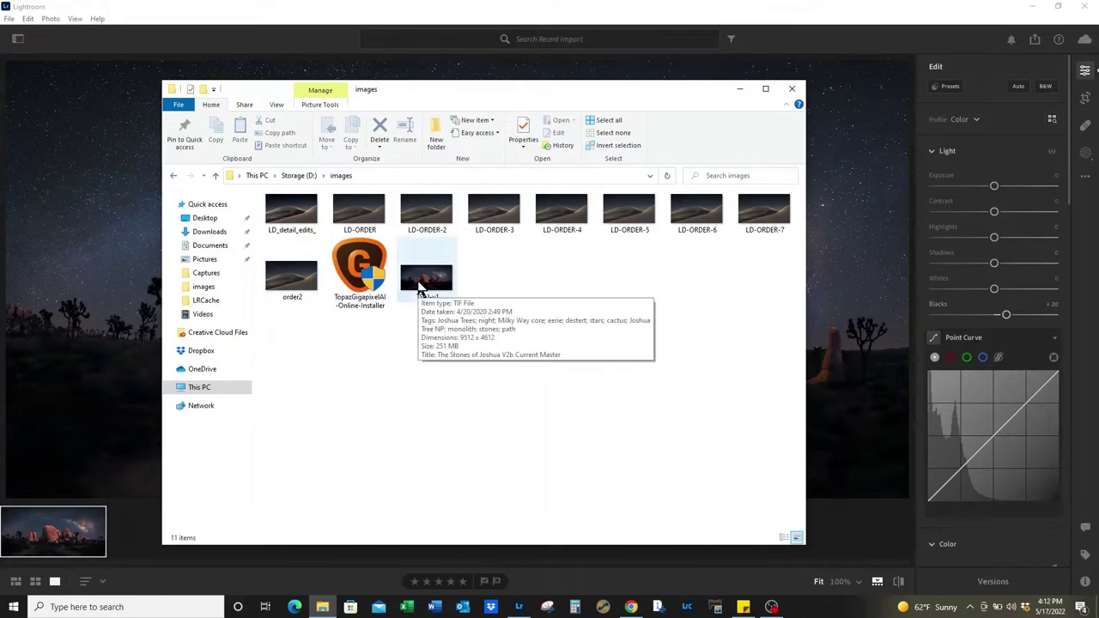
left_click(421, 283)
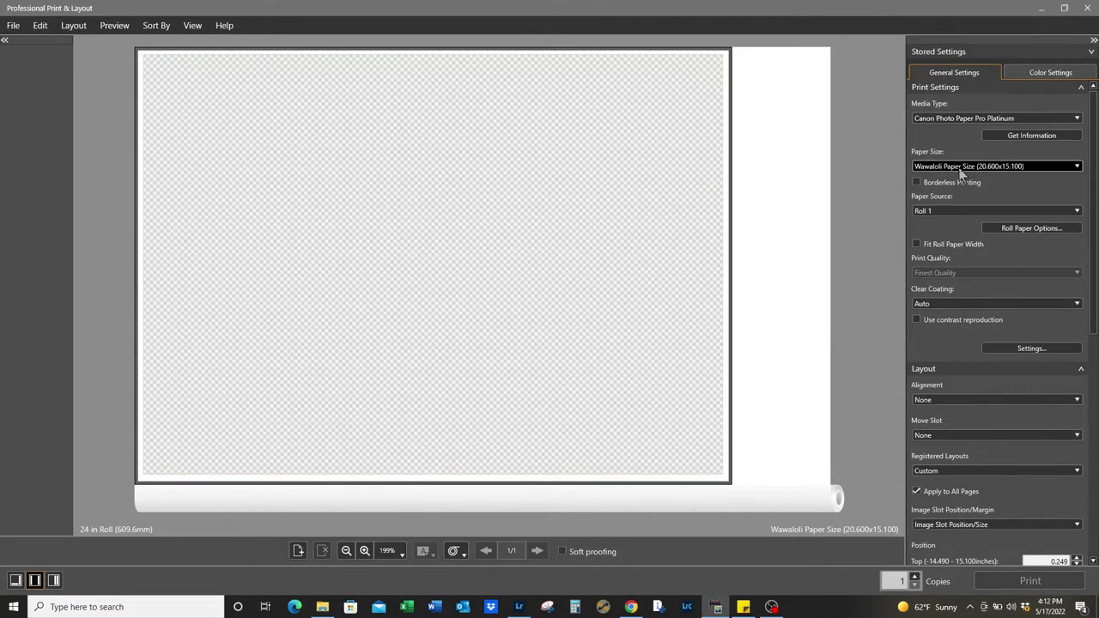
- Open TSoJ-v1.tif from Storage (D:) > images and add one copy to the page
left_click(13, 25)
left_click(31, 48)
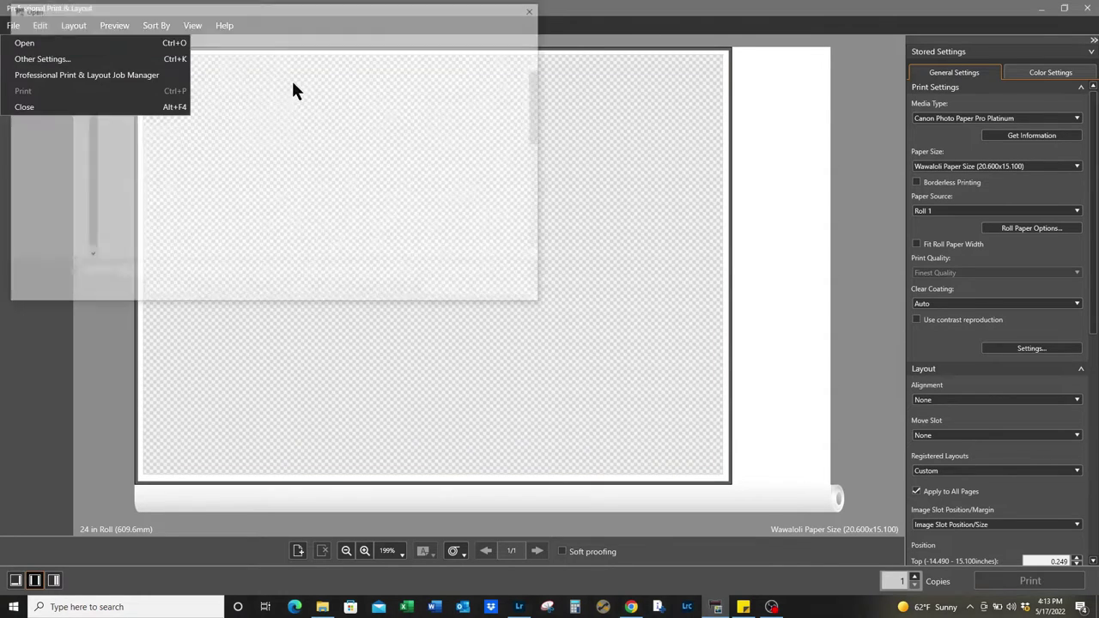
scroll(306, 91, "down", 2)
left_click(142, 30)
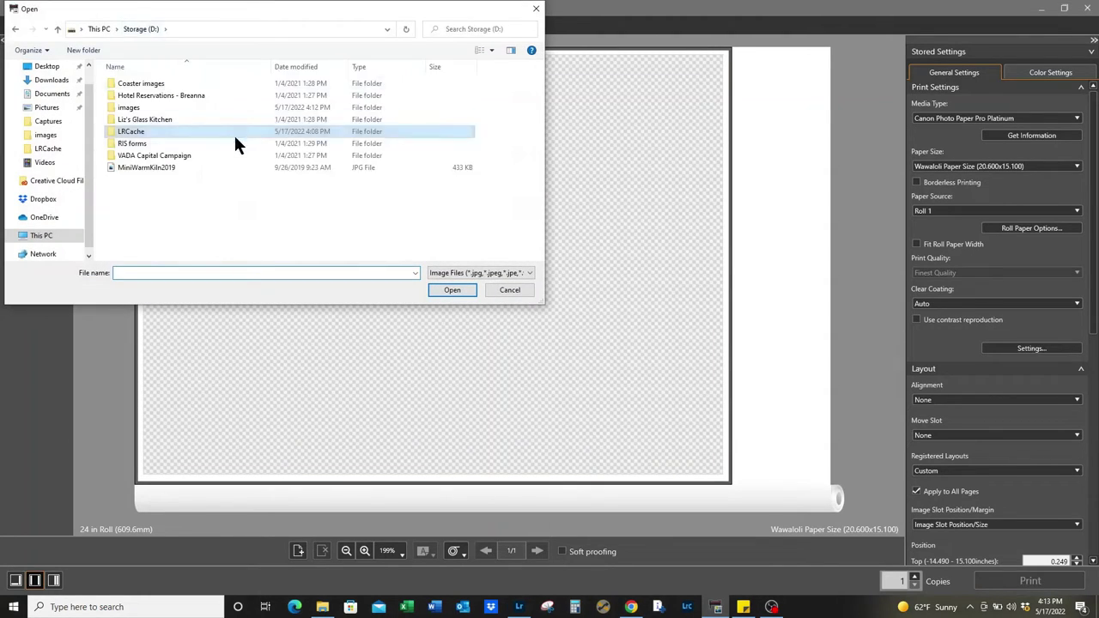
double_click(149, 110)
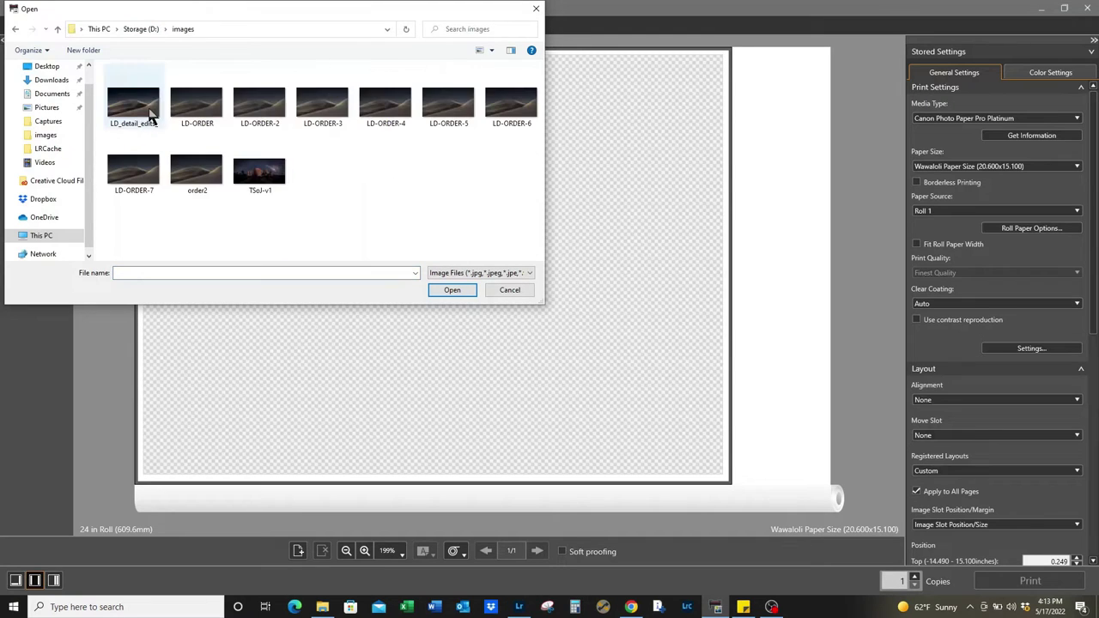
left_click(280, 172)
left_click(454, 290)
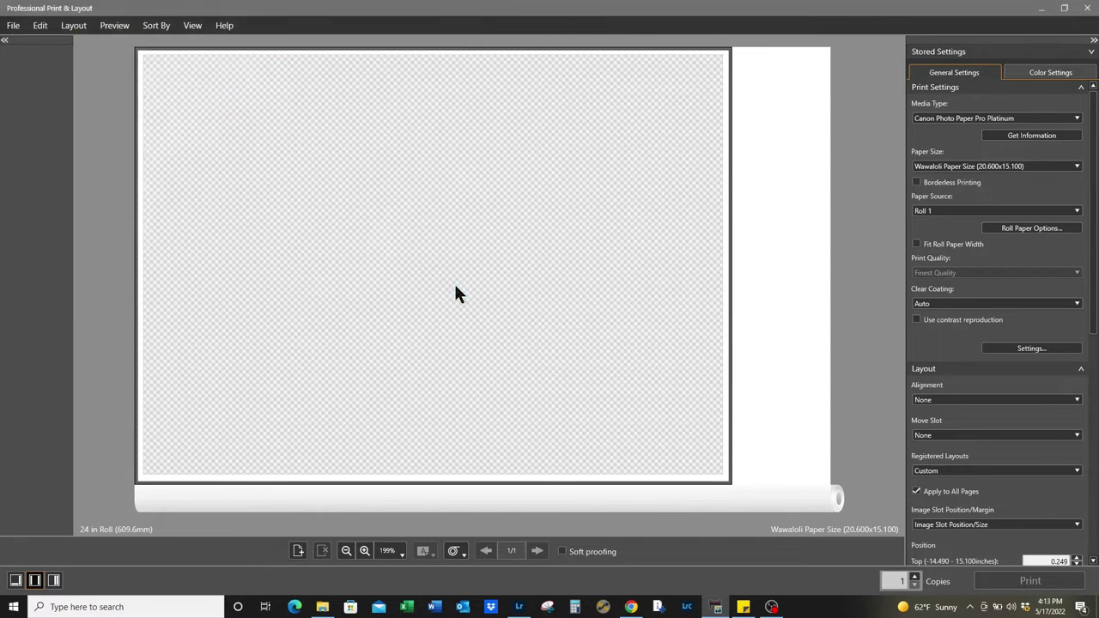
left_click(57, 118)
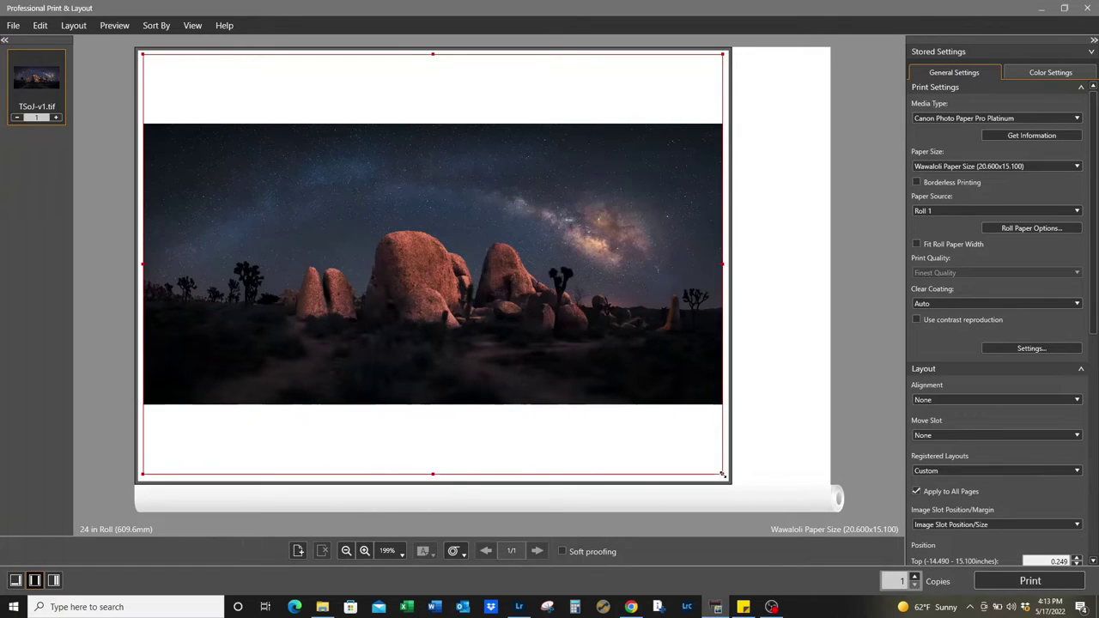
- Resize the TSoJ-v1 image slot to 8.426 × 17.316 inches, matching the photo's shape
left_click_drag(722, 473, 523, 329)
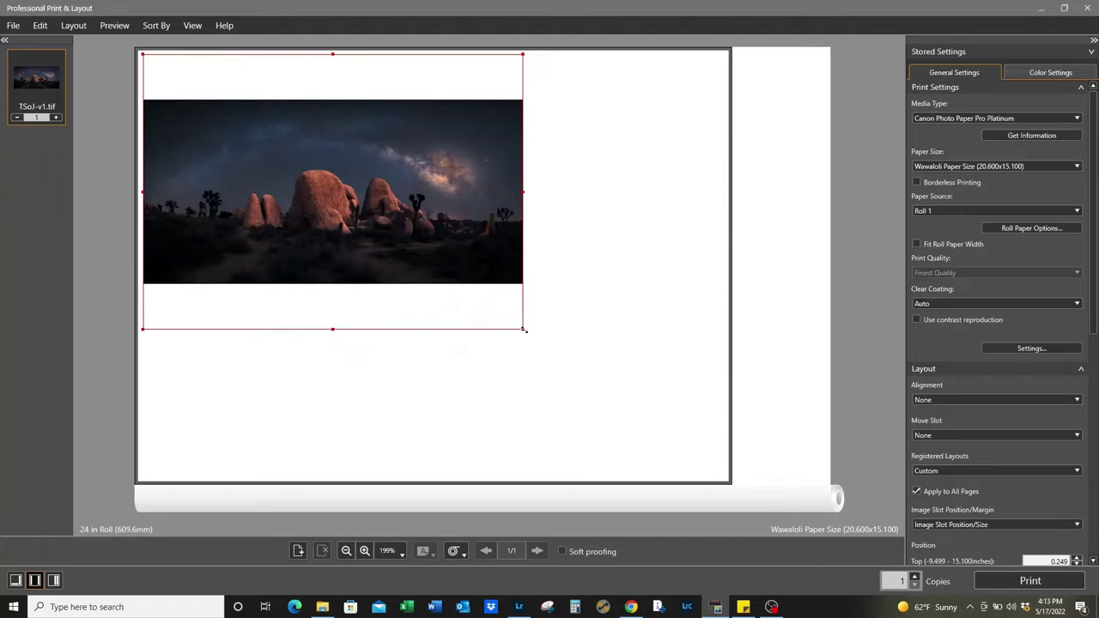
left_click_drag(523, 331, 582, 372)
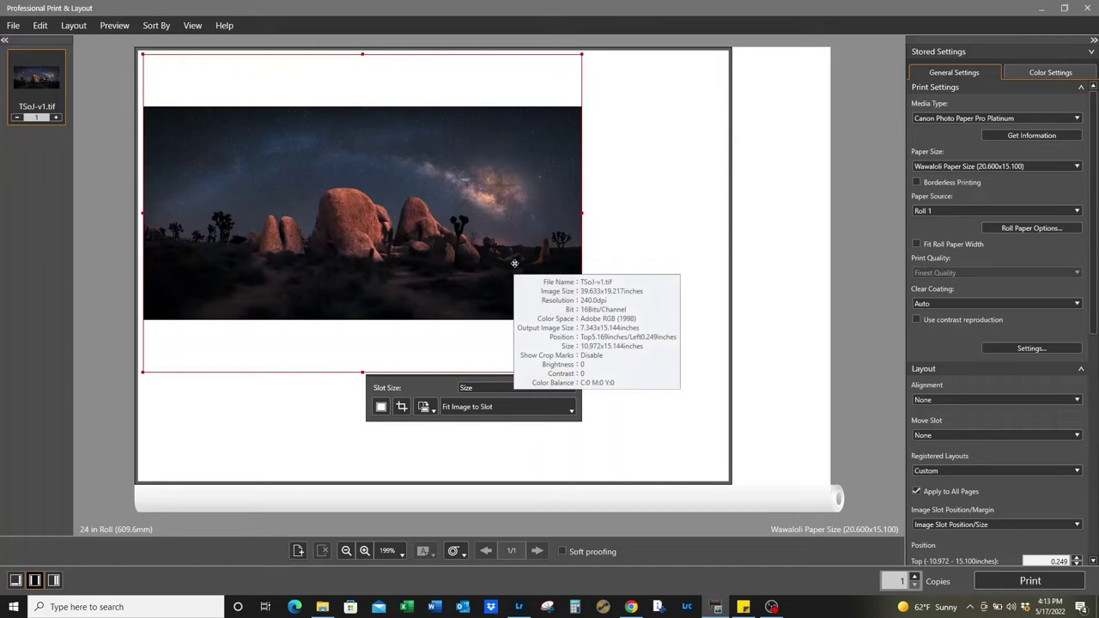
scroll(946, 298, "down", 1)
scroll(946, 298, "down", 4)
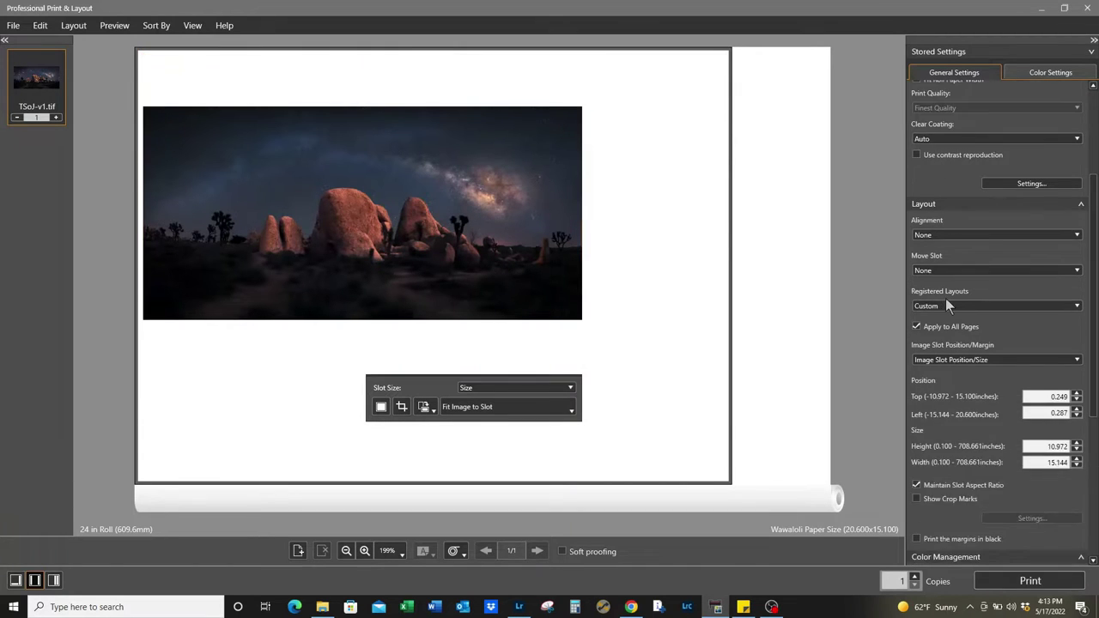
scroll(946, 298, "down", 2)
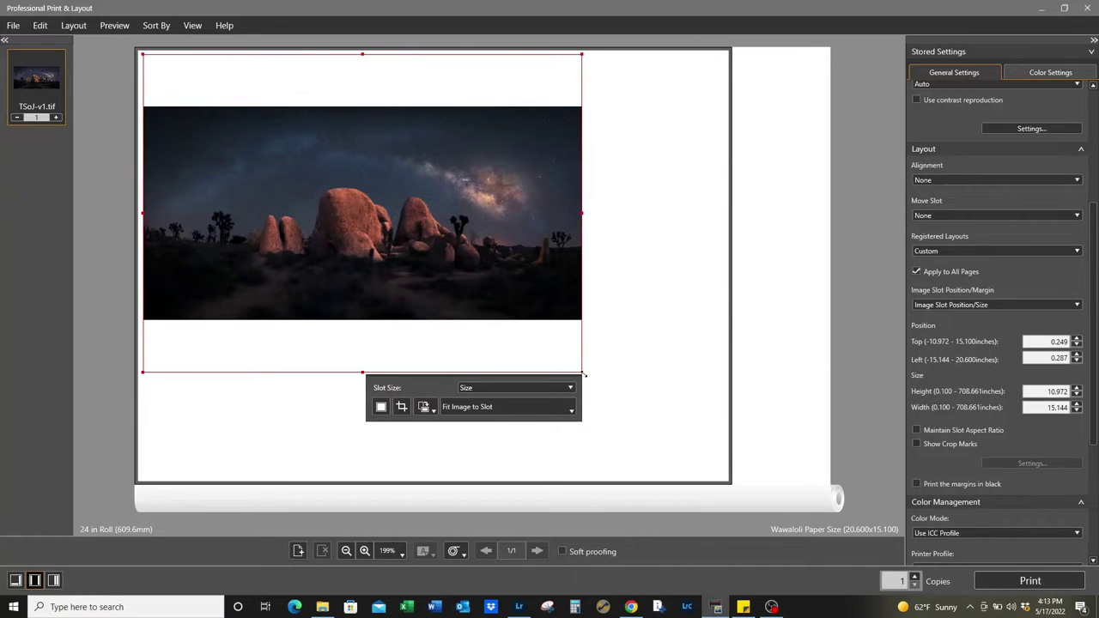
left_click_drag(583, 375, 572, 264)
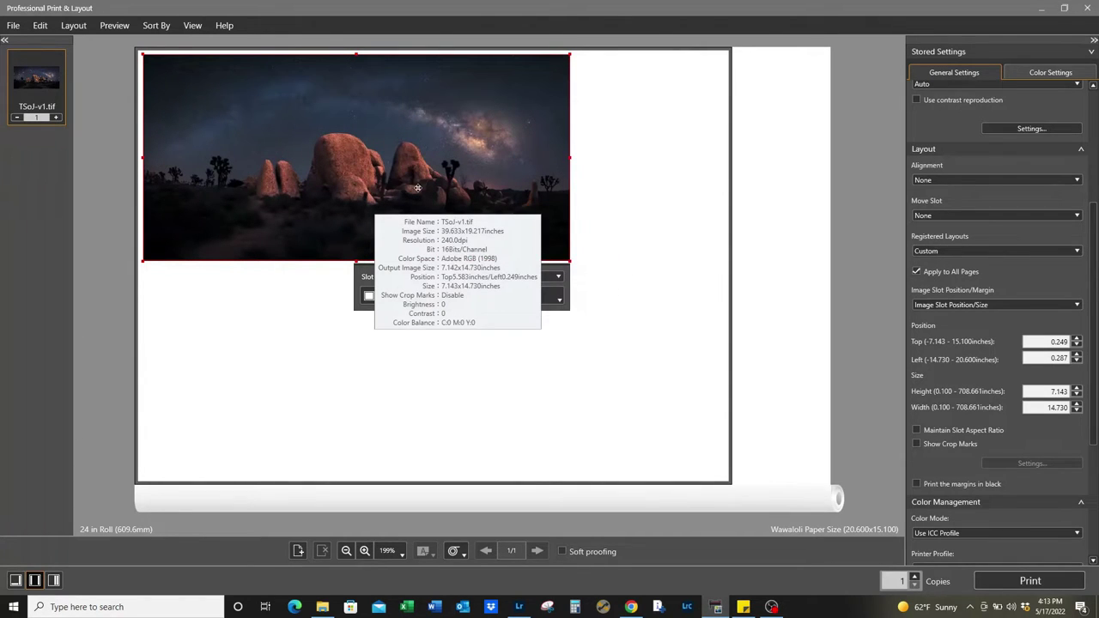
left_click_drag(569, 261, 645, 298)
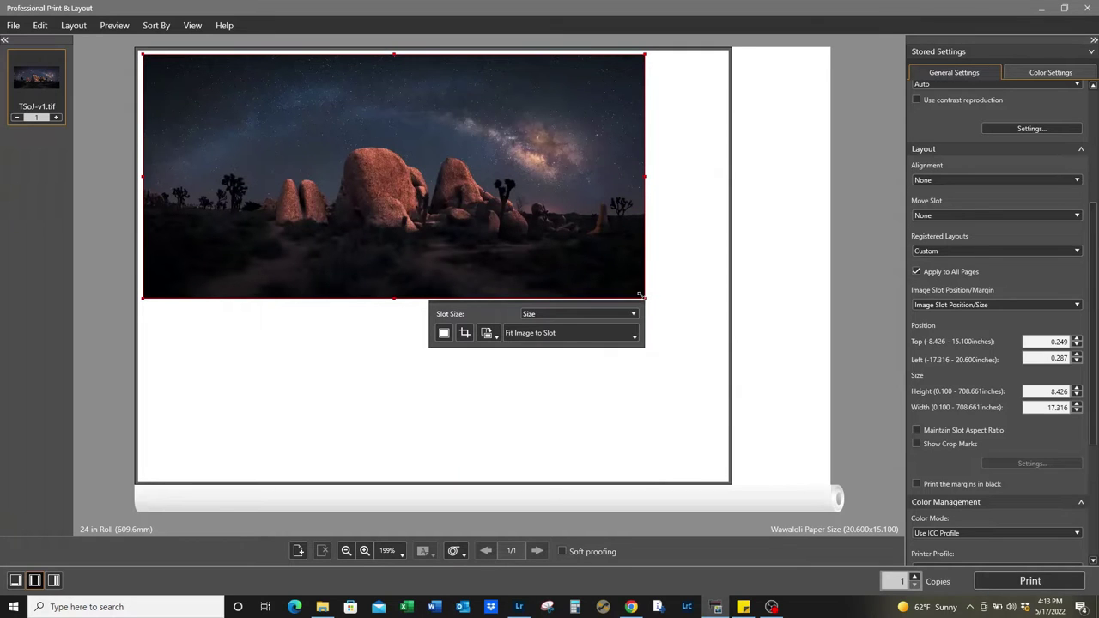
- Resize the photo slot to 10.743 × 5.229 inches, kept at the page's top-left corner
mouse_move(643, 299)
left_mouse_down()
mouse_move(712, 304)
mouse_move(718, 333)
left_mouse_up()
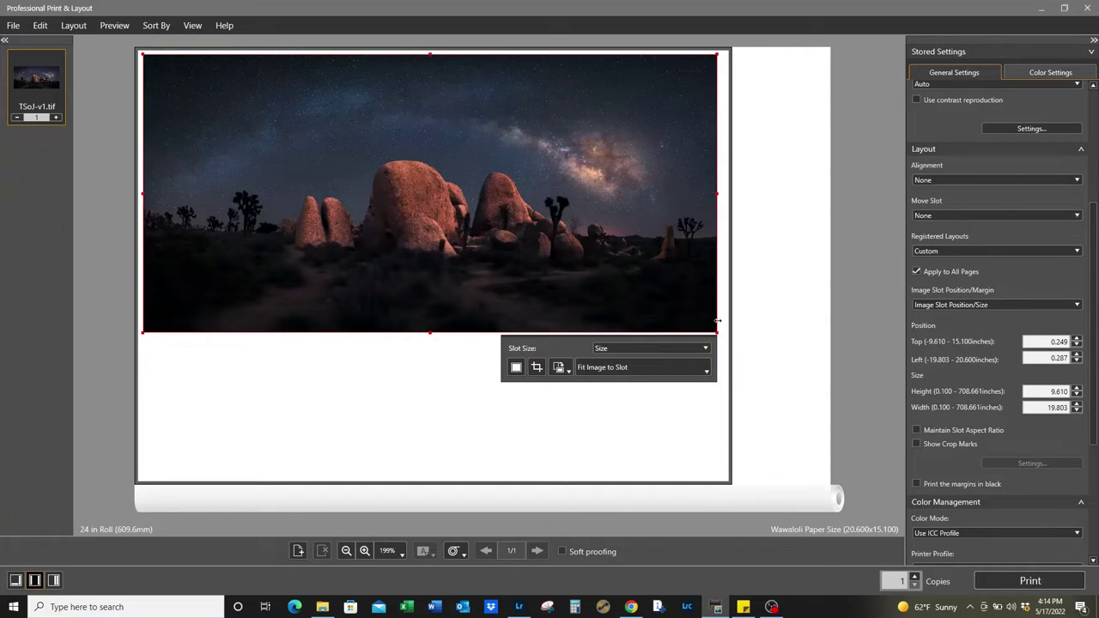
left_click_drag(718, 334, 511, 232)
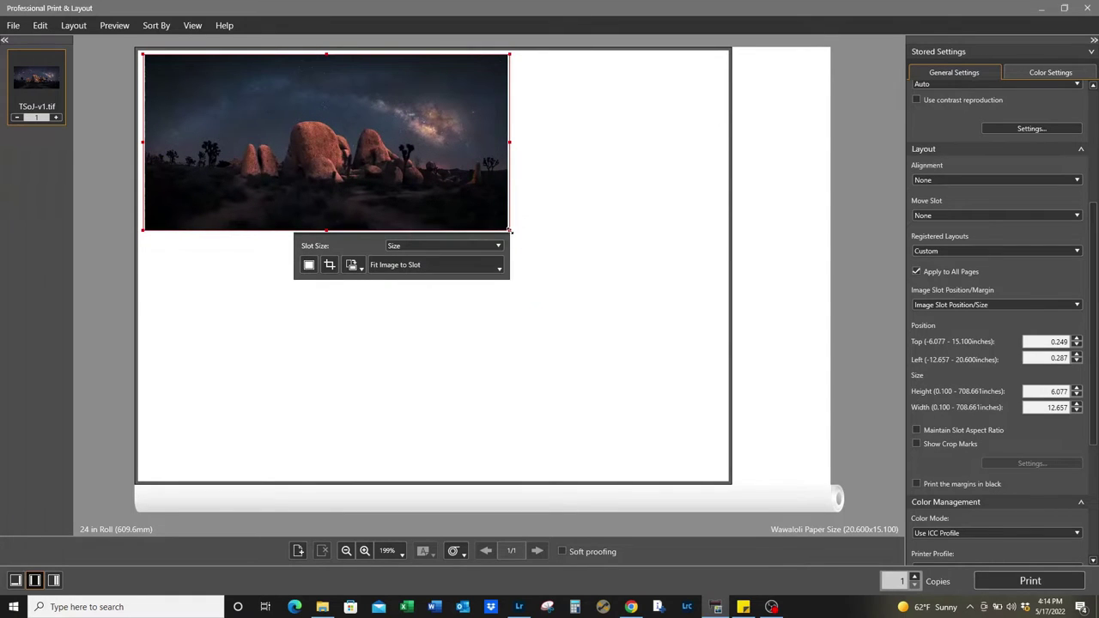
left_click_drag(503, 229, 482, 219)
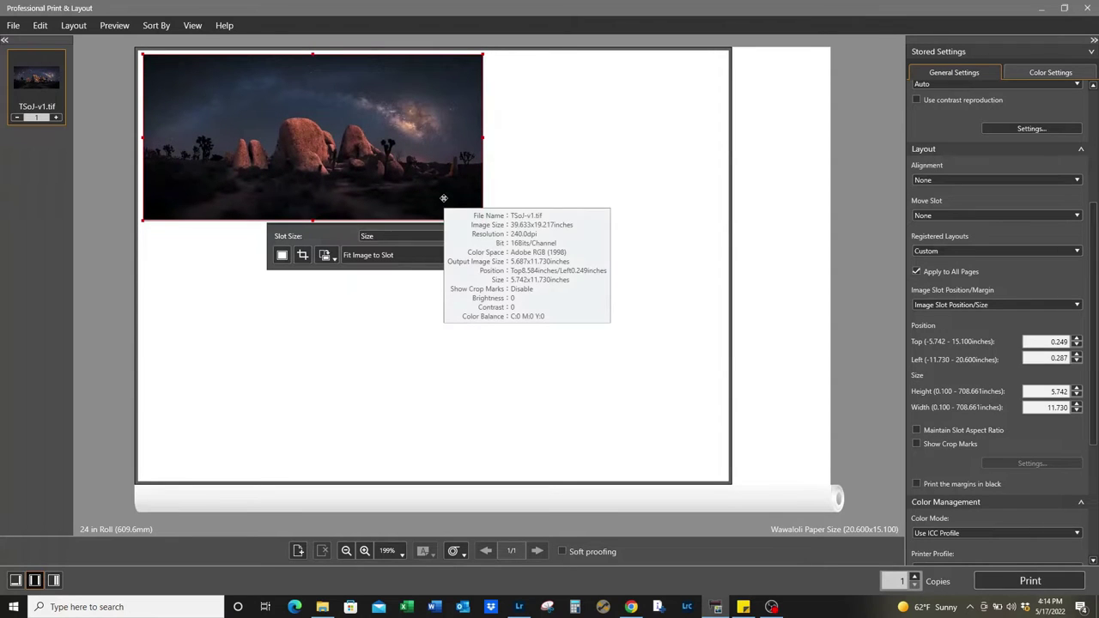
left_click_drag(482, 220, 471, 213)
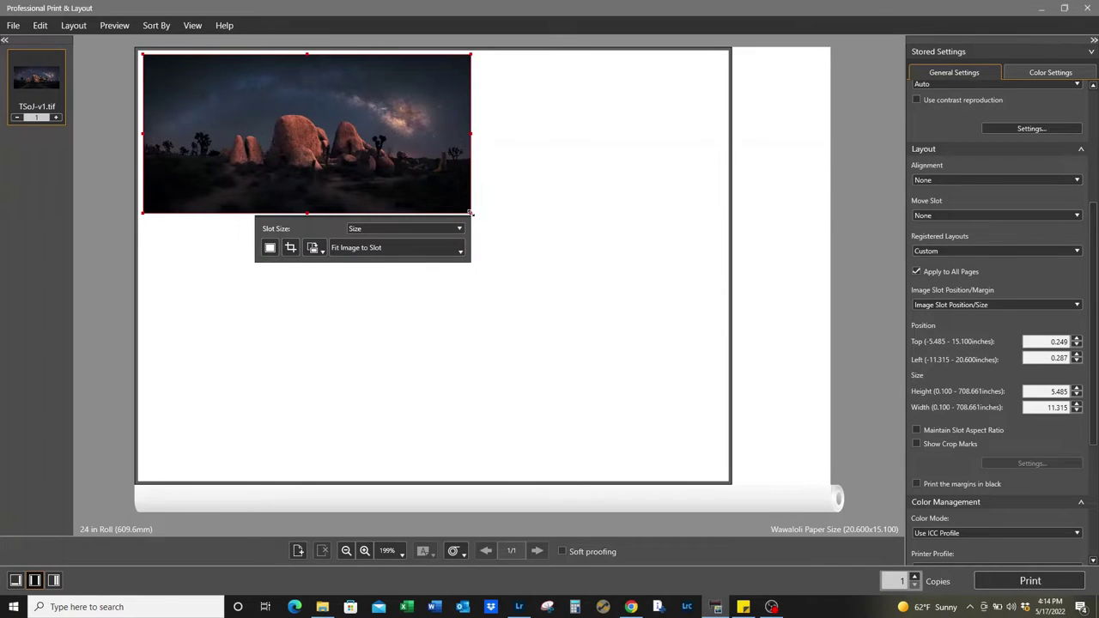
left_click_drag(466, 212, 455, 204)
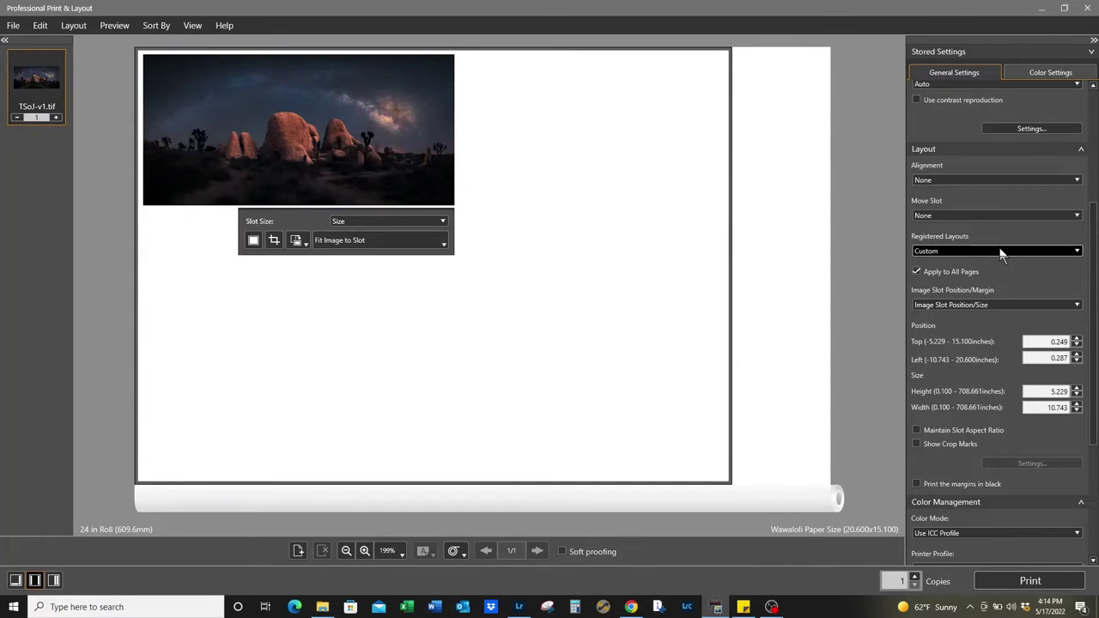
- Add a new custom paper size named 'TSoJ v1 Paper size'
scroll(996, 245, "up", 3)
scroll(994, 244, "up", 2)
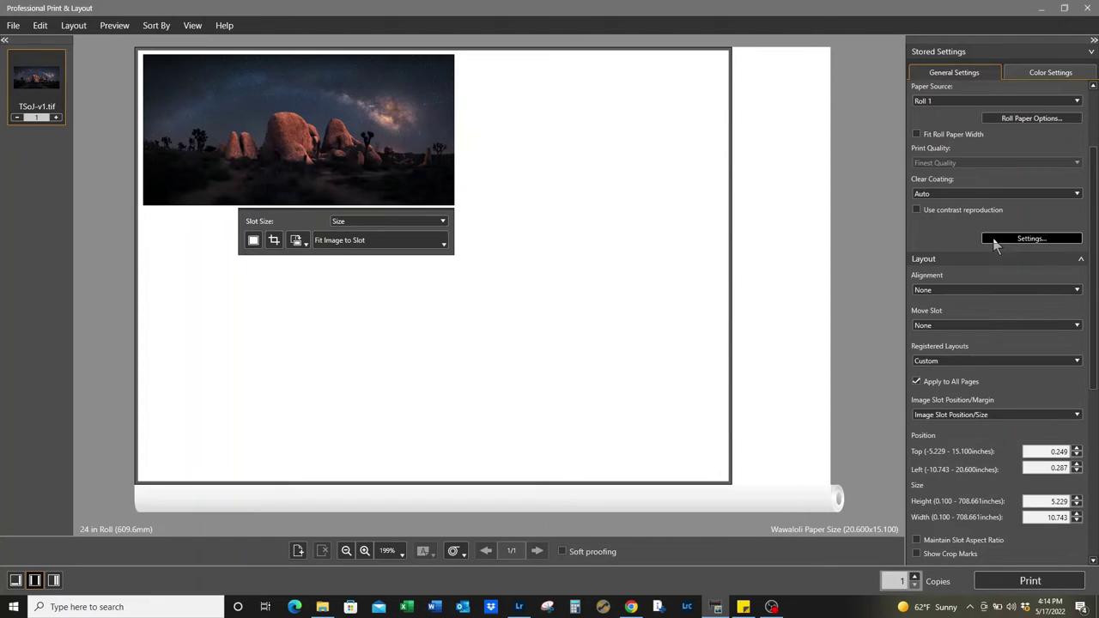
scroll(994, 244, "up", 1)
scroll(993, 238, "up", 2)
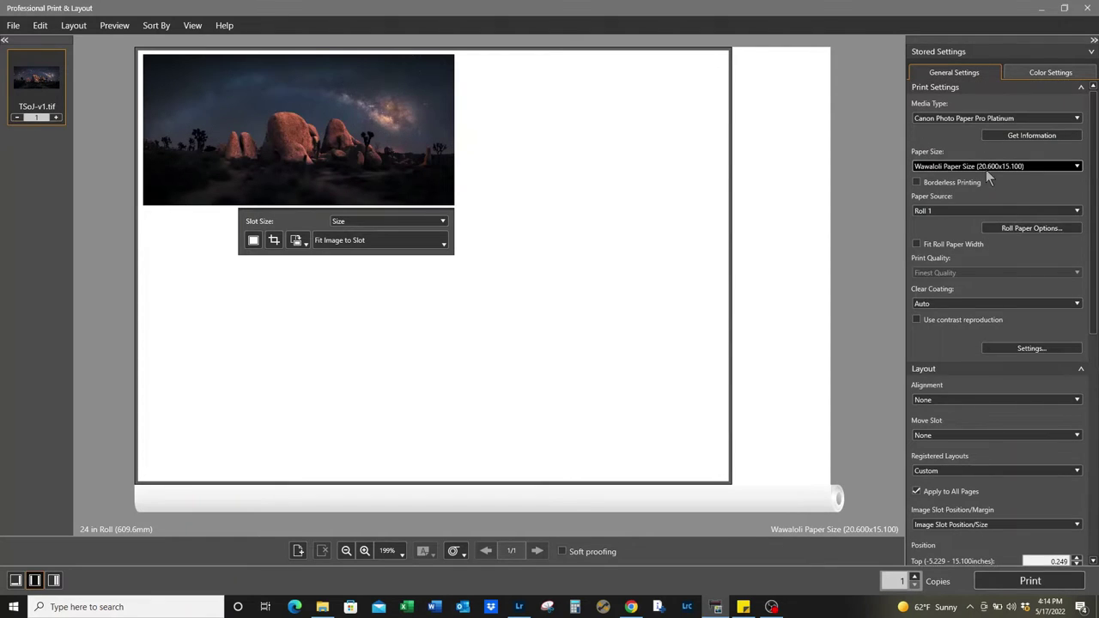
left_click(988, 168)
left_click(988, 182)
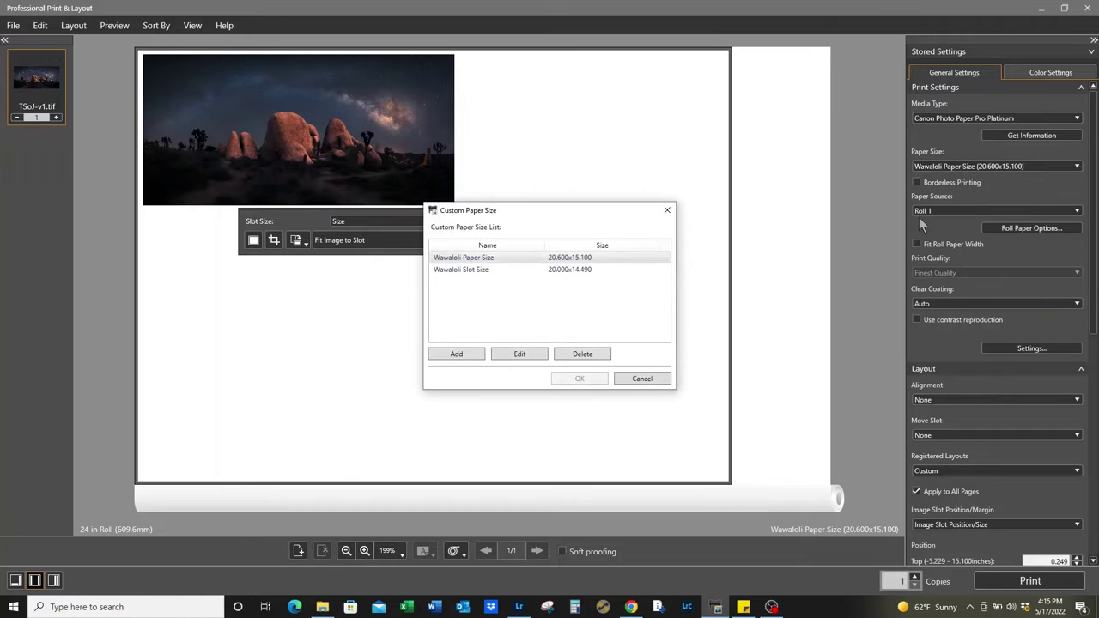
left_click(454, 354)
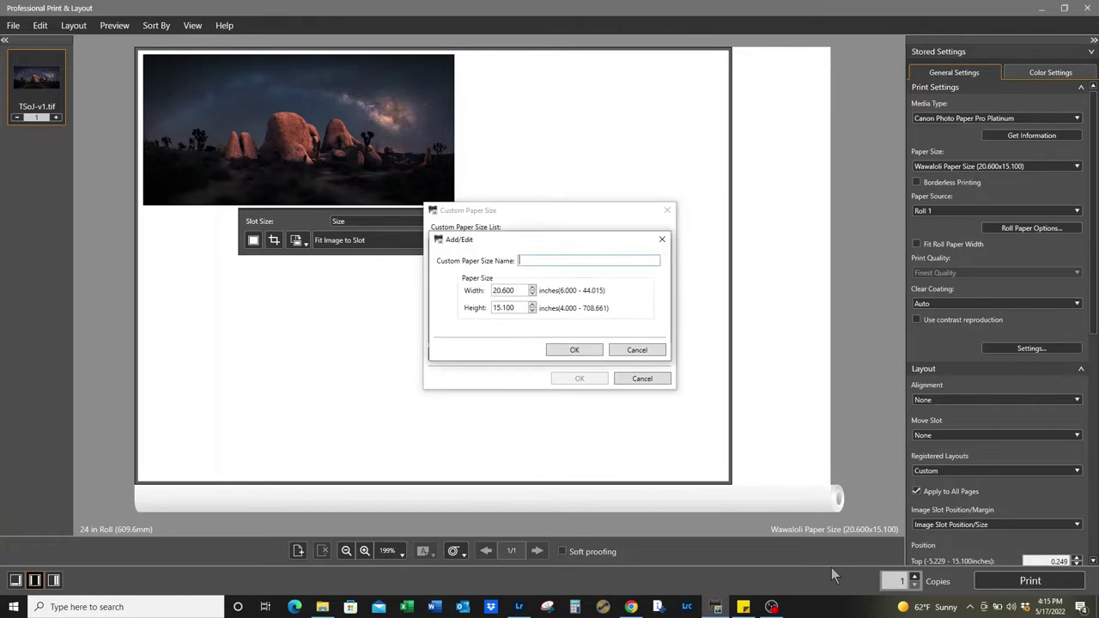
type("TS")
type("o")
type("J v")
type("1 Paper")
type(" size")
- Set its width to 5.7 (clamped to 6.000) and height to 11.2 inches, and save it
left_click_drag(523, 290, 464, 294)
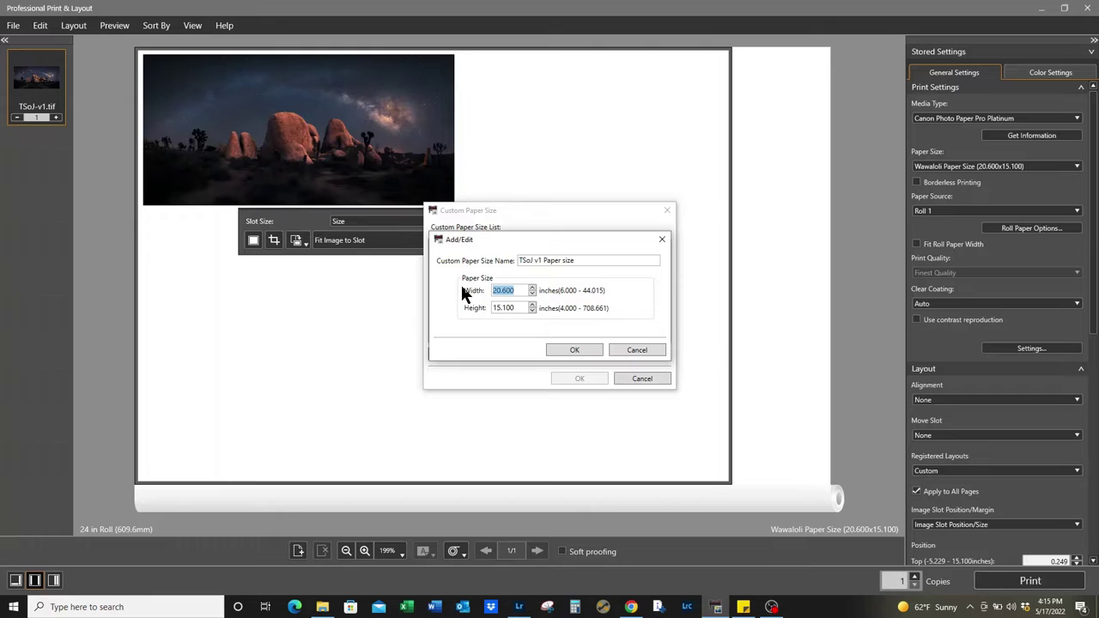
type("5")
type(".7")
key("Tab")
left_click_drag(521, 309, 461, 308)
type("11.2")
left_click(575, 350)
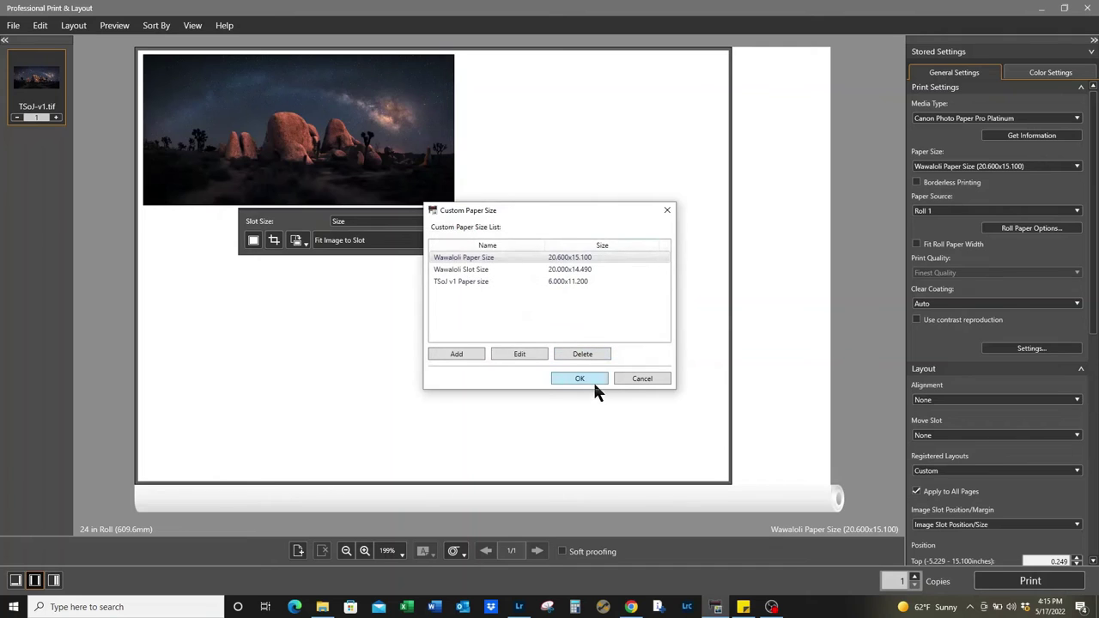
left_click(592, 379)
left_click(991, 167)
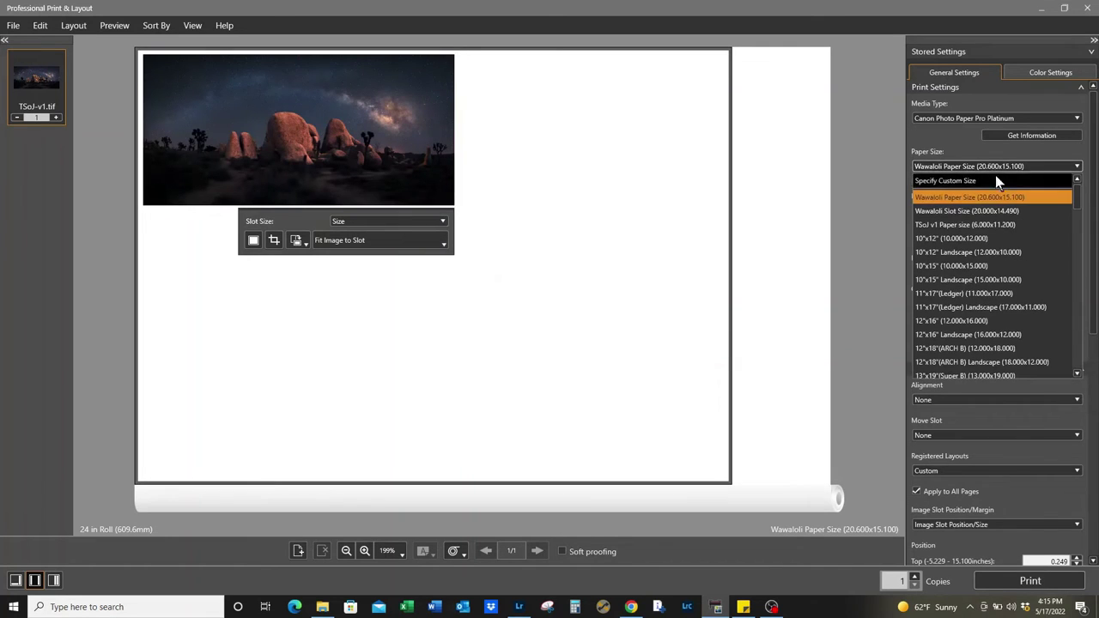
- Switch the page to TSoJ v1 Paper size (6.000 × 11.200) and reopen the custom paper size list
left_click(986, 225)
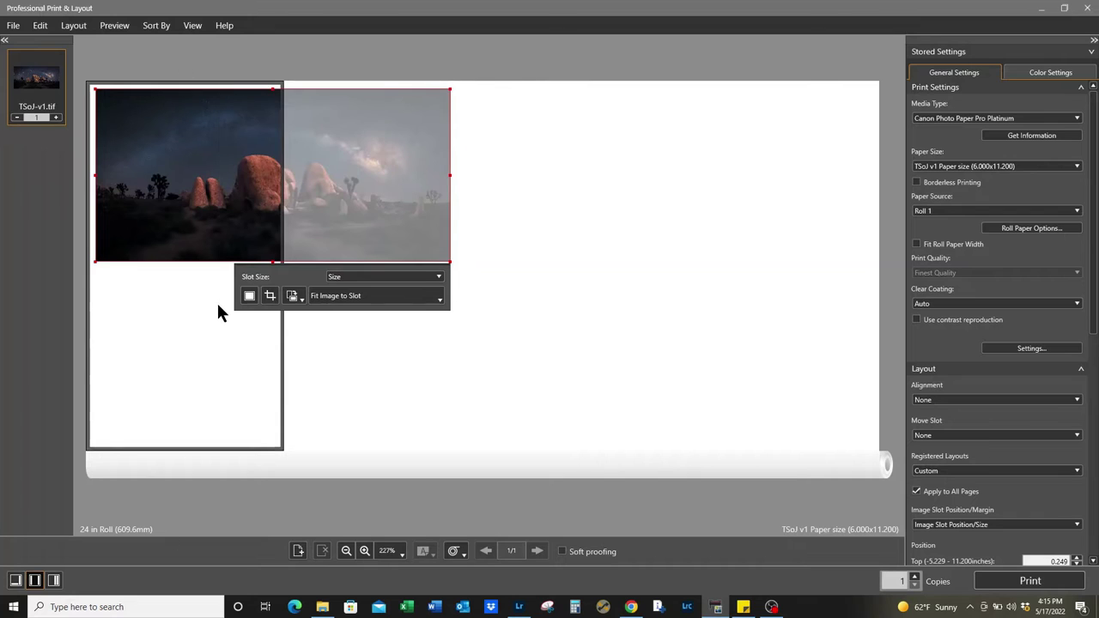
left_click(1033, 168)
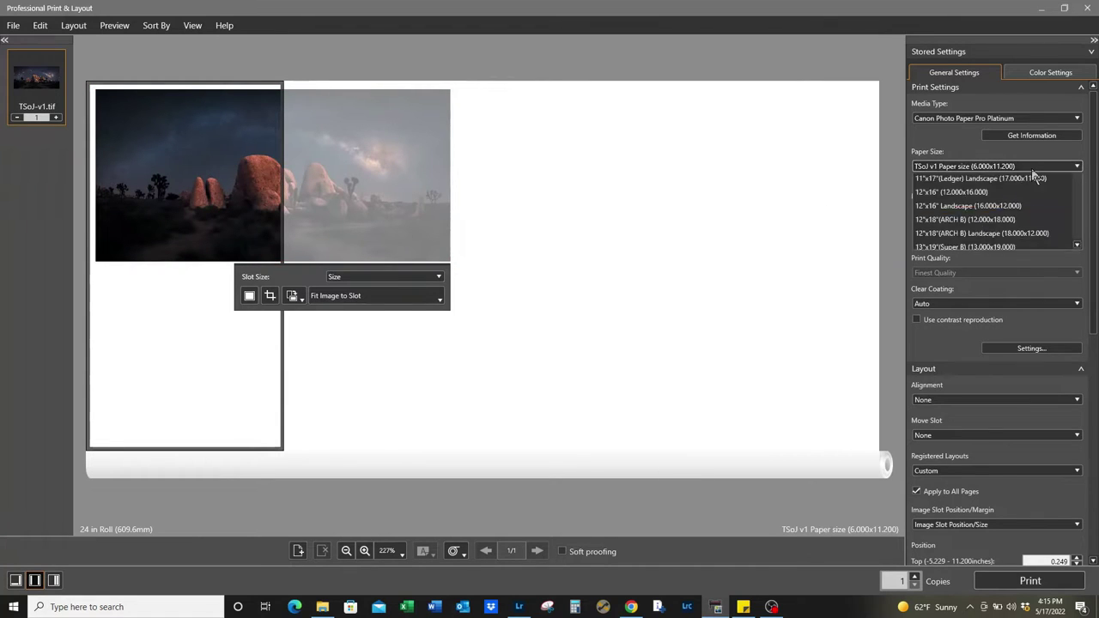
left_click(986, 183)
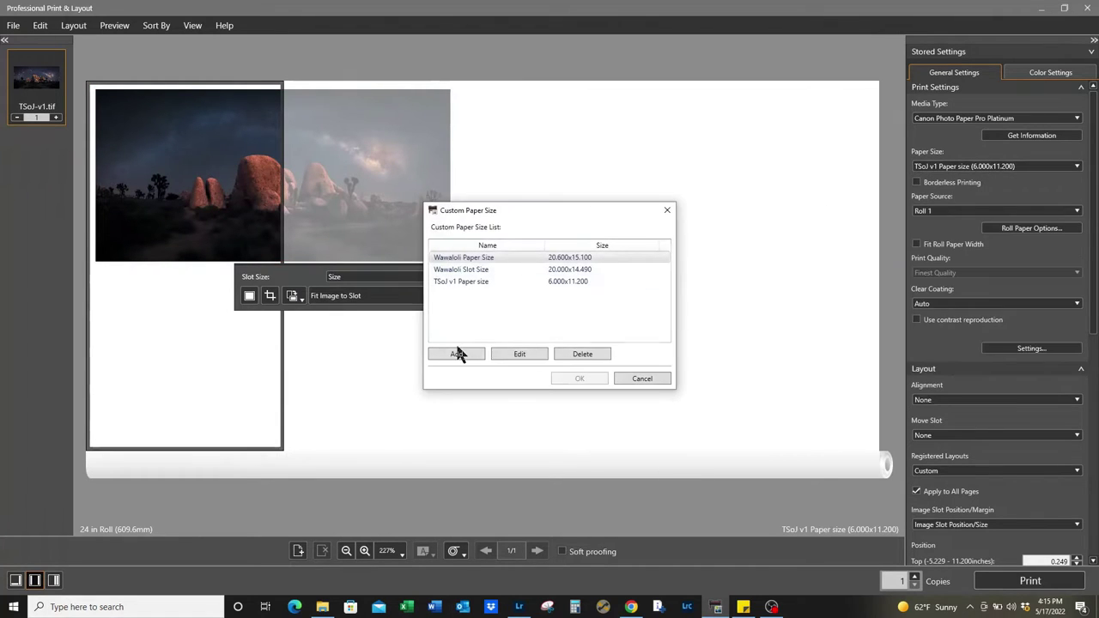
- Change TSoJ v1 Paper size to 11.200 × 6.000 inches landscape, nudge the photo slot, and return to Lightroom
left_click(478, 282)
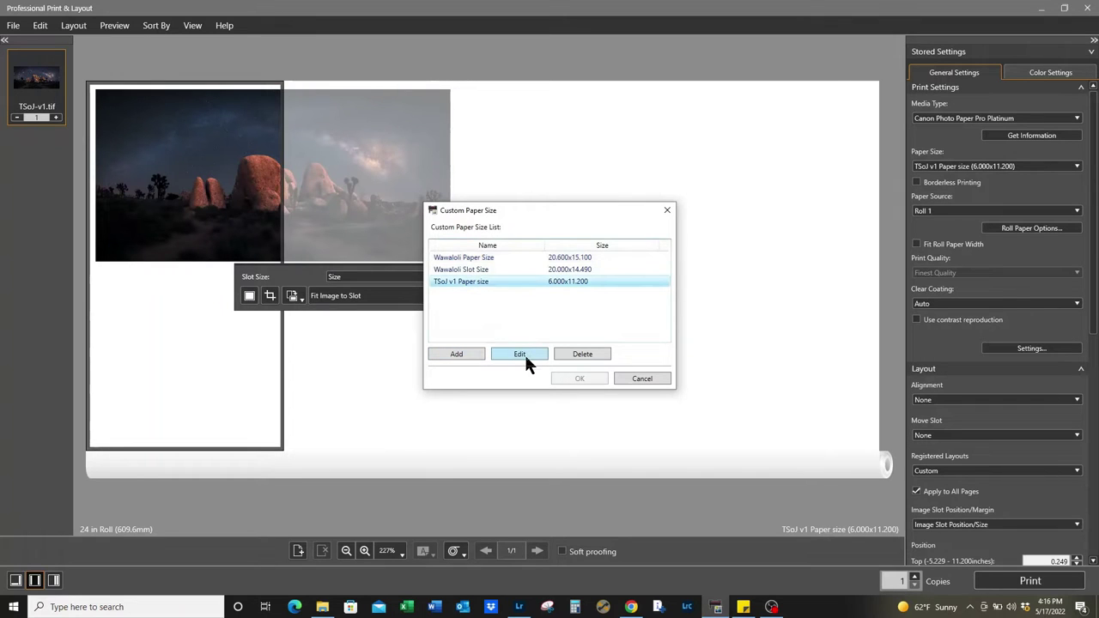
left_click(528, 355)
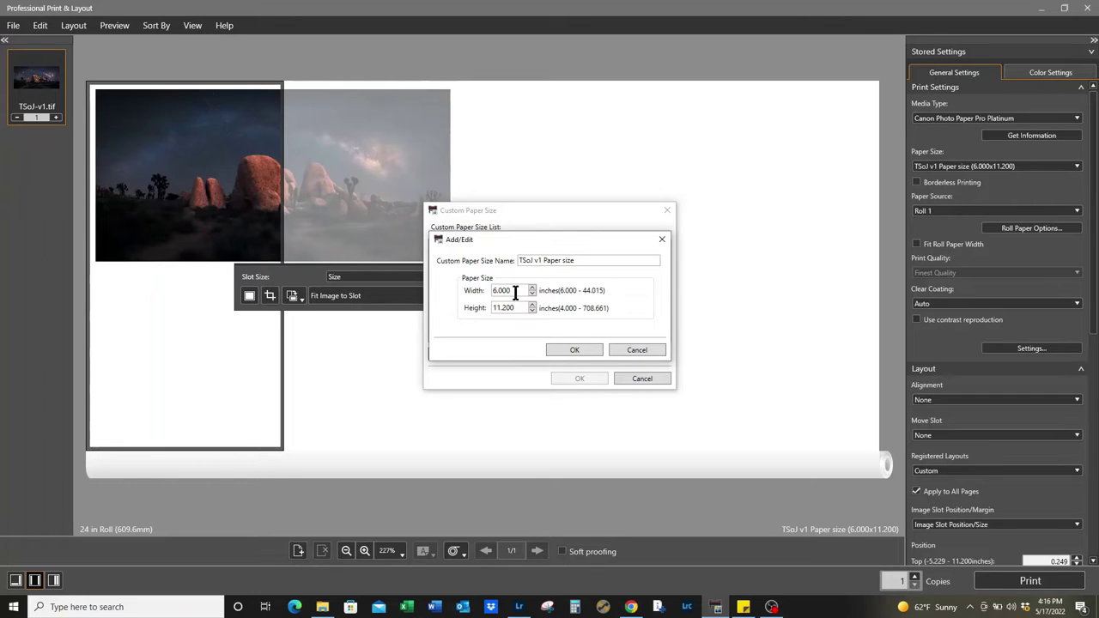
left_click_drag(515, 292, 438, 292)
type("11")
type(".200")
key("Tab")
type("6")
left_click(583, 349)
left_click(581, 378)
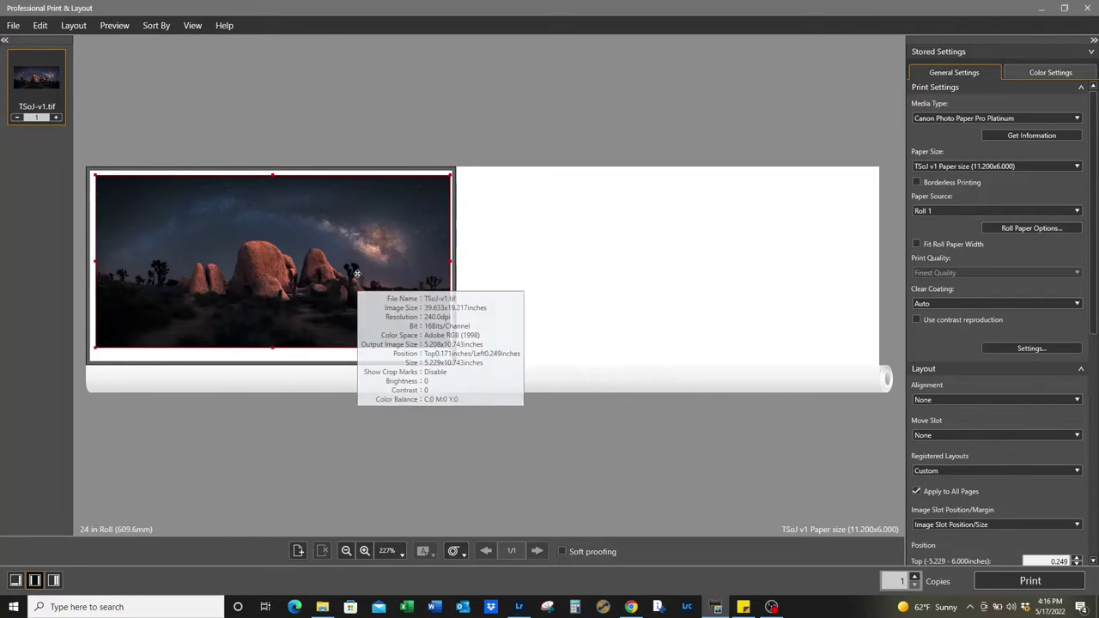
left_click_drag(356, 282, 354, 278)
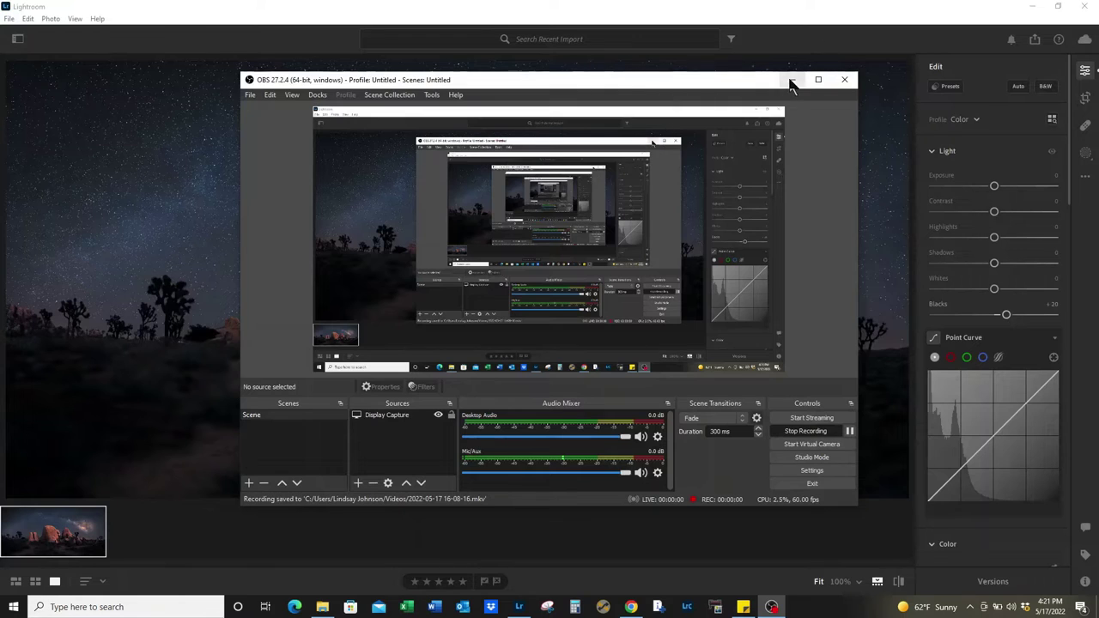
left_click(792, 79)
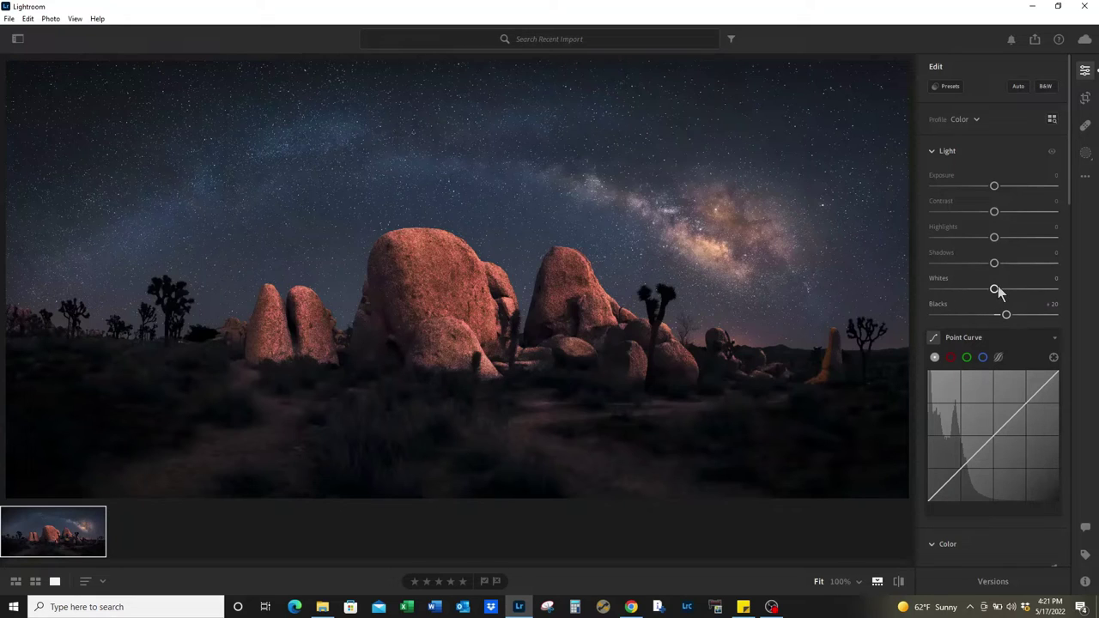
- Try Whites and Highlights adjustments, settling on Shadows +20 for the Stones of Joshua photo
mouse_move(996, 290)
left_mouse_down()
mouse_move(940, 290)
mouse_move(1069, 297)
mouse_move(937, 290)
mouse_move(1041, 292)
mouse_move(996, 290)
left_mouse_up()
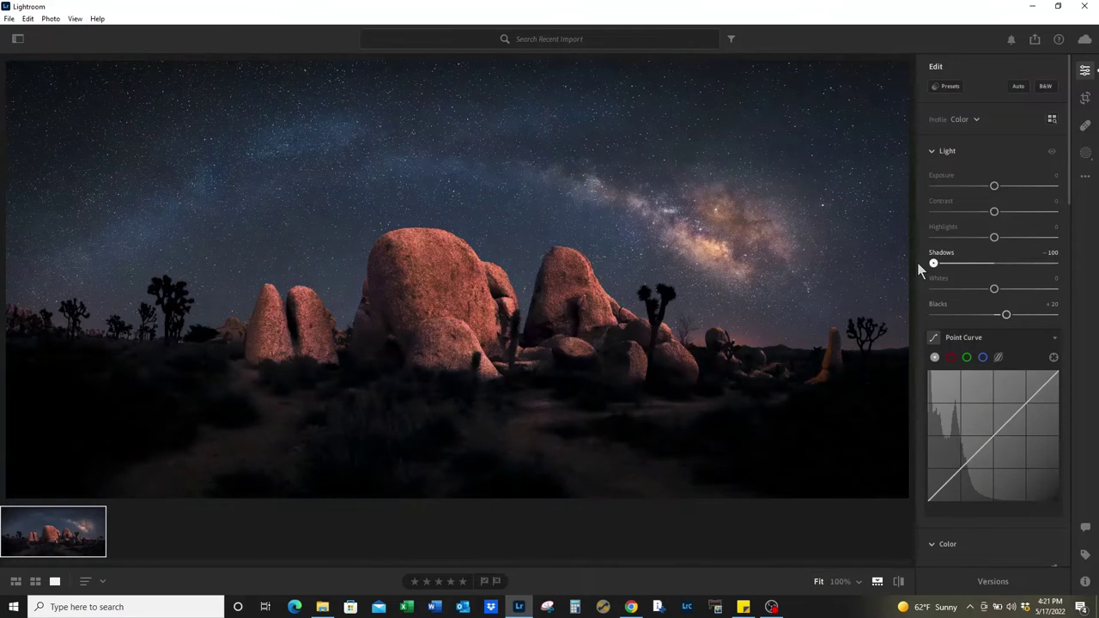
left_click_drag(934, 262, 999, 263)
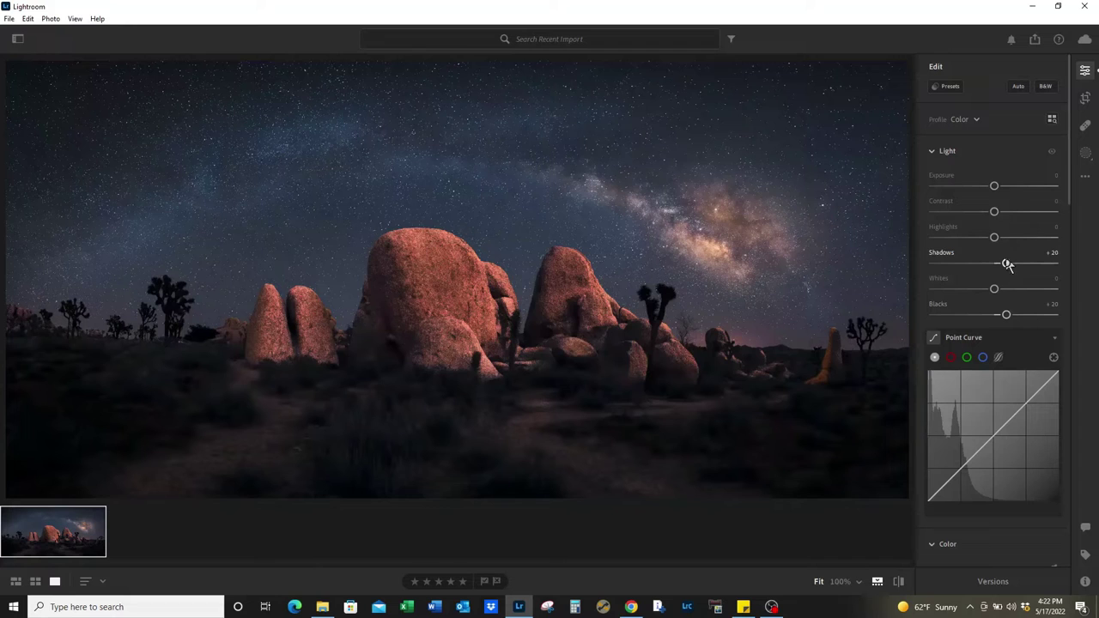
mouse_move(998, 240)
left_mouse_down()
mouse_move(1044, 238)
mouse_move(923, 240)
mouse_move(1041, 238)
mouse_move(959, 241)
left_mouse_up()
- Export a full-size 16-bit TIF named TSoJ-v2 into the images folder on Storage (D:)
left_click(9, 18)
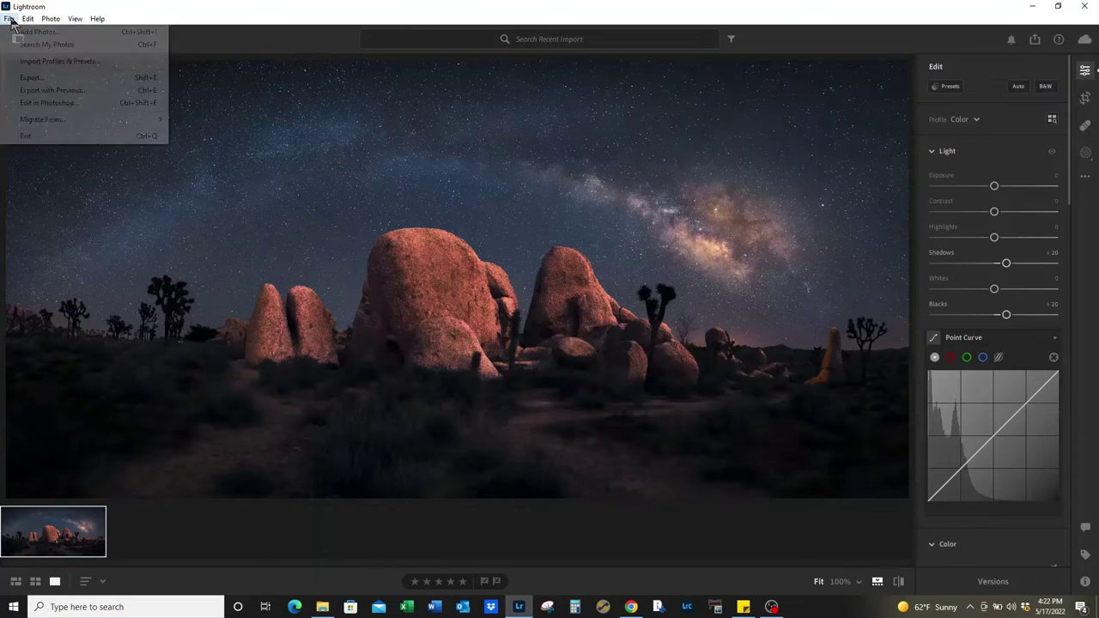
left_click(37, 79)
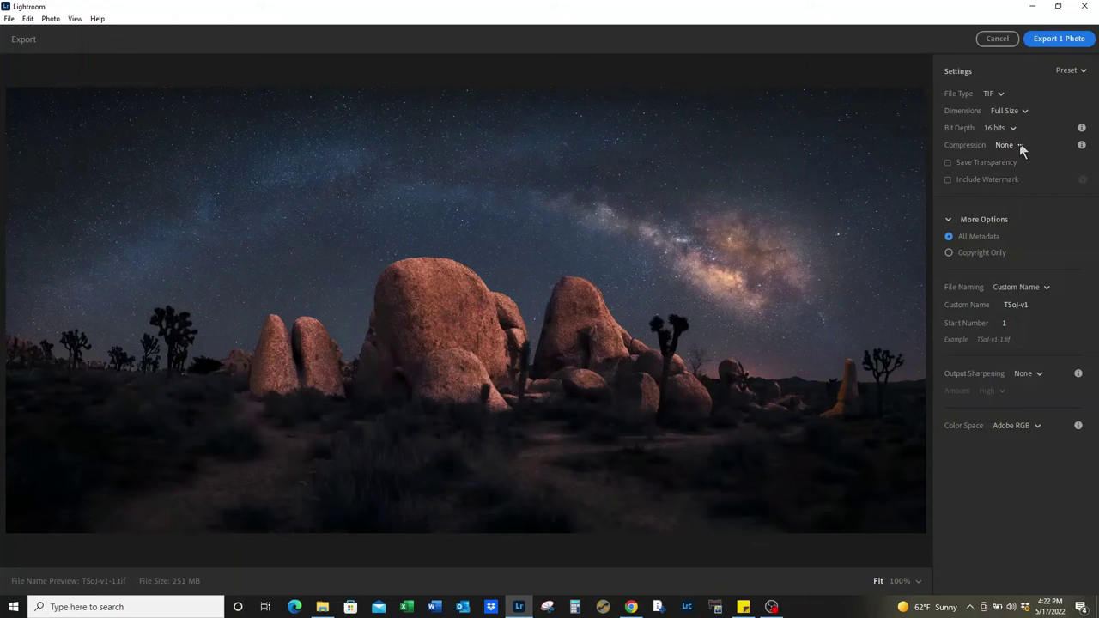
left_click(1024, 305)
type("2")
left_click(1068, 40)
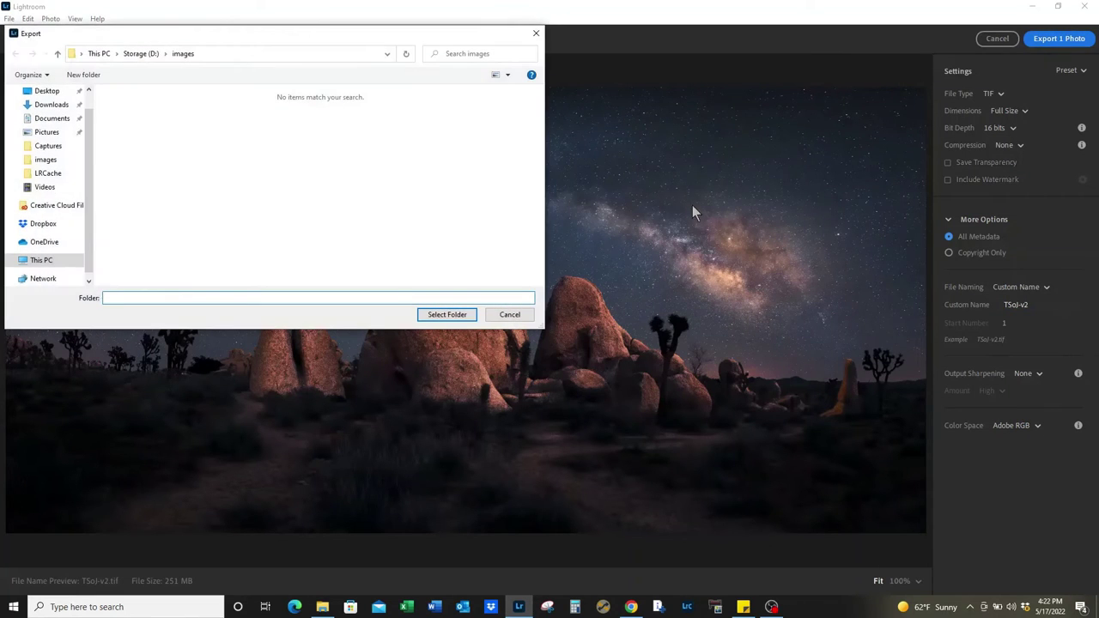
left_click(426, 319)
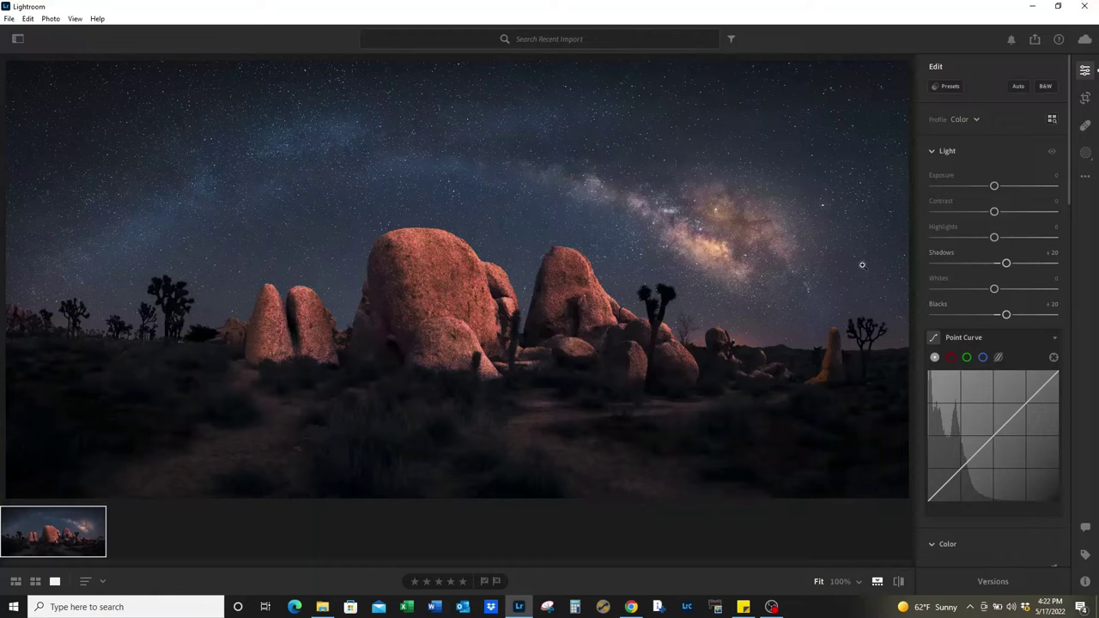
- Check the exported TSoJ-v2 file in the images folder
left_click(322, 608)
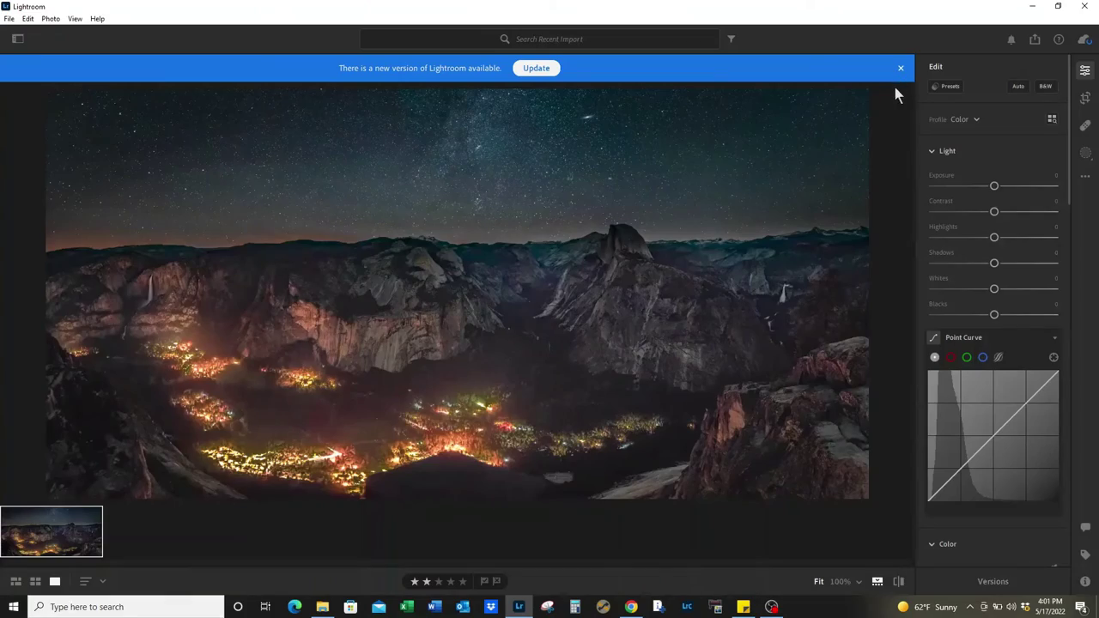
- Dismiss the update banner and check noise at 100% on the centre, right-hand and lower-left rocks
left_click(901, 67)
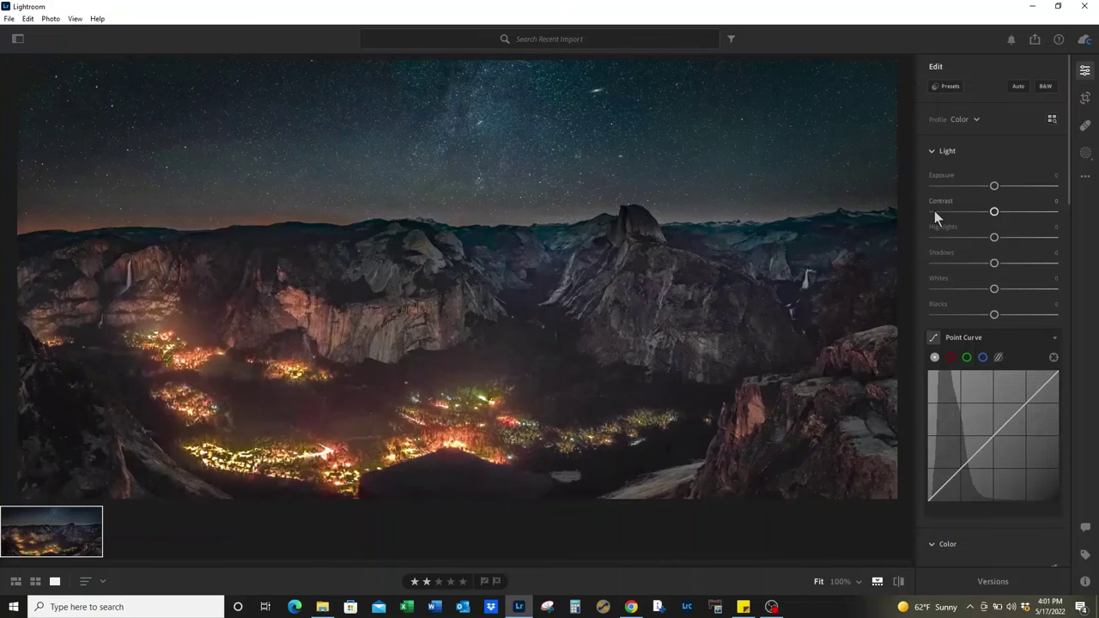
left_click(824, 419)
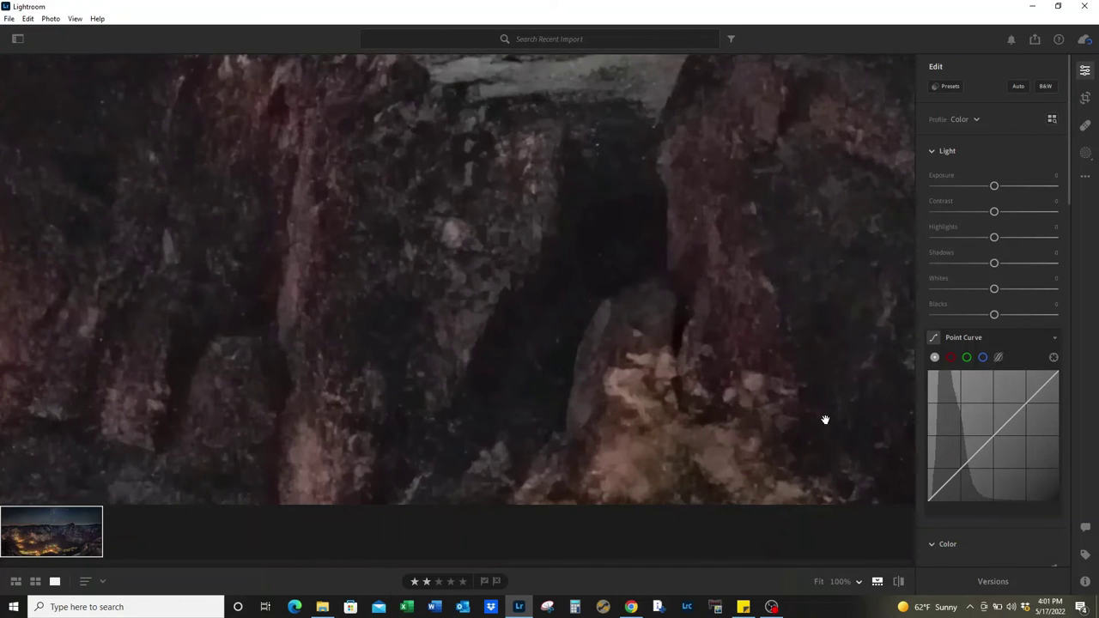
left_click(825, 419)
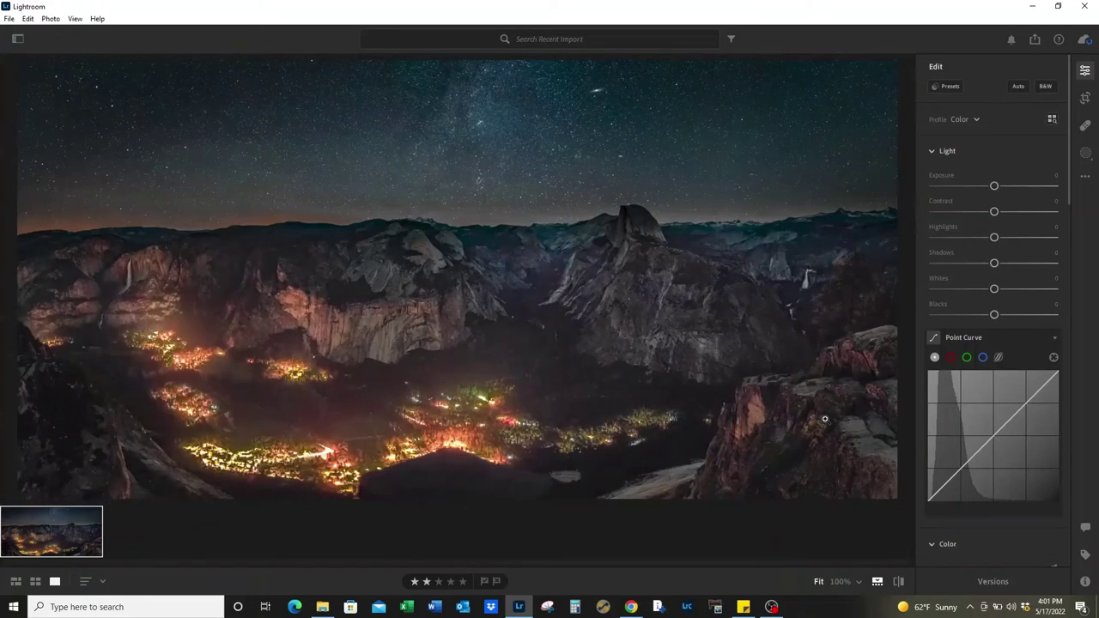
left_click(786, 398)
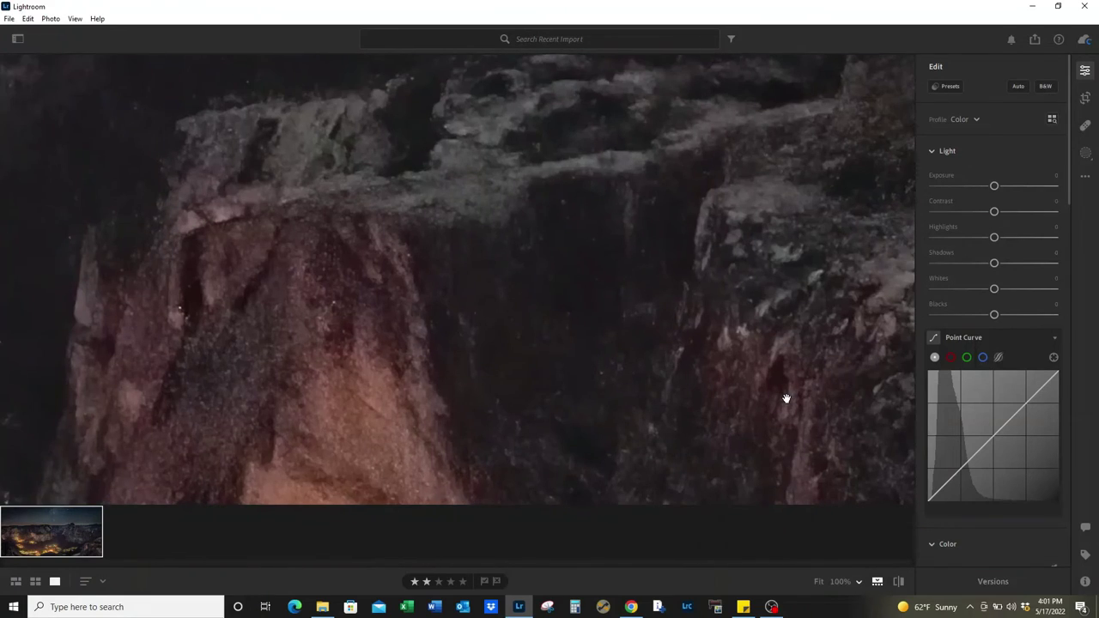
left_click(786, 398)
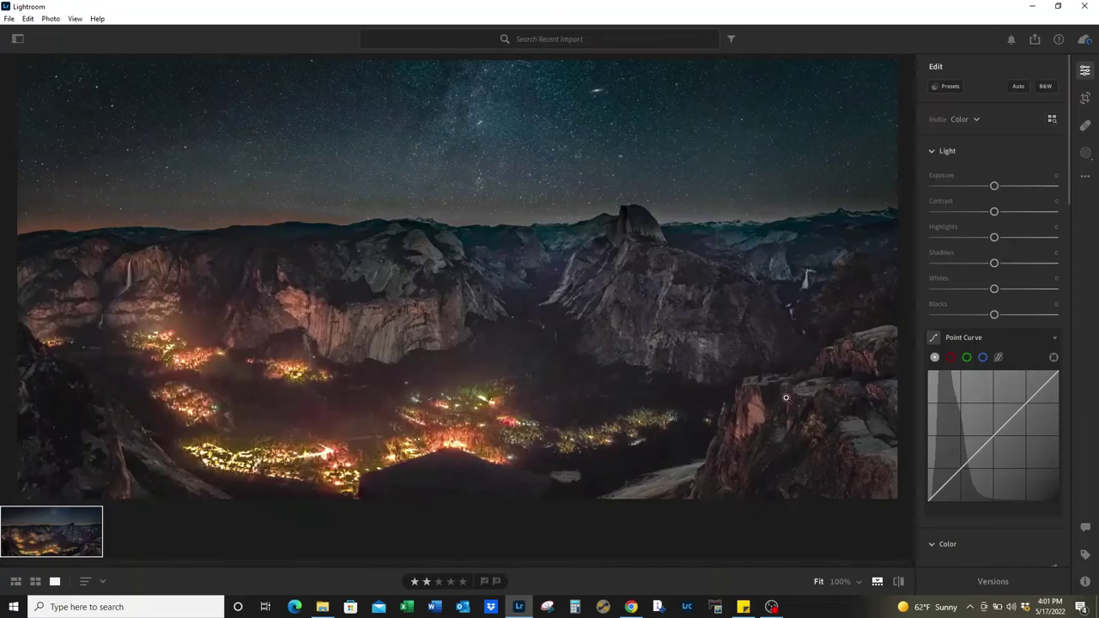
left_click(96, 433)
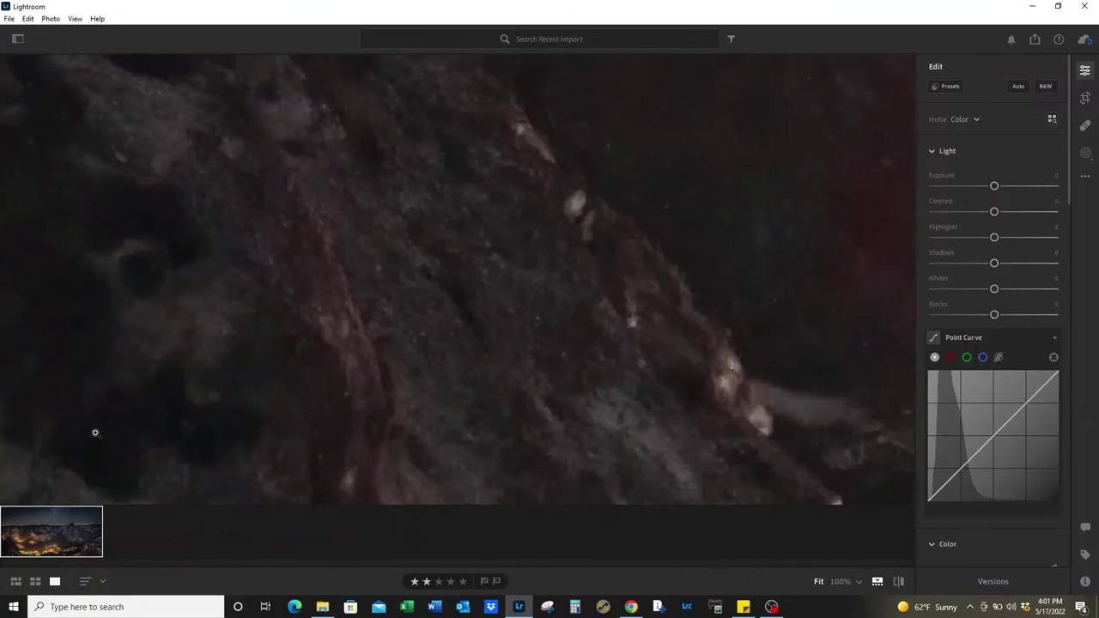
left_click(96, 433)
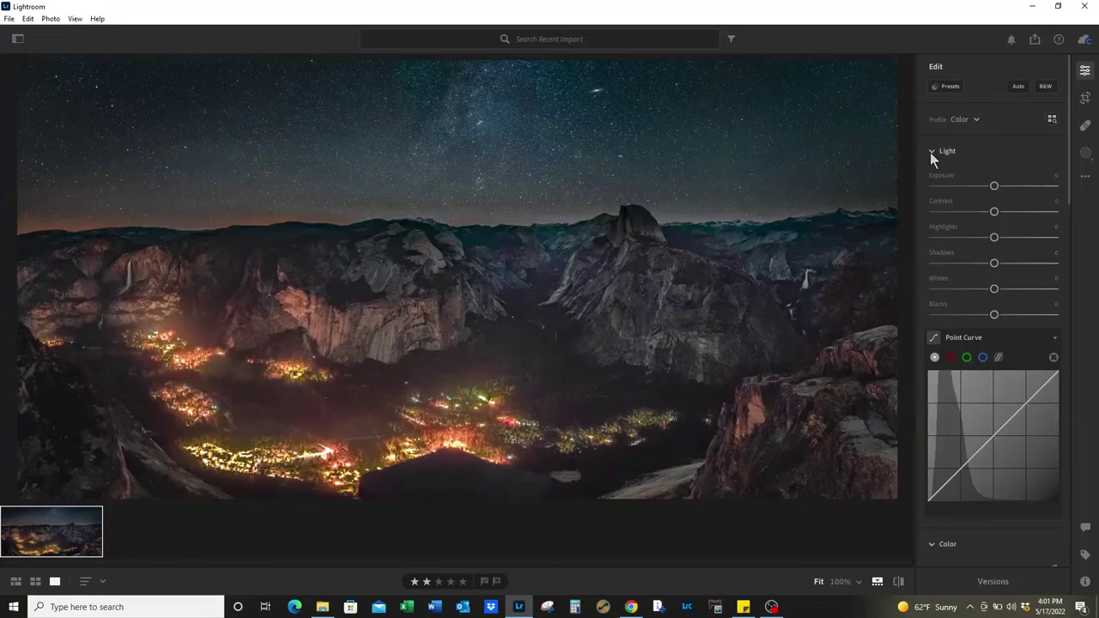
- In the Detail panel, test higher Color Noise Reduction values while zoomed in on the rocks
scroll(945, 249, "down", 2)
scroll(948, 301, "down", 3)
scroll(946, 294, "down", 2)
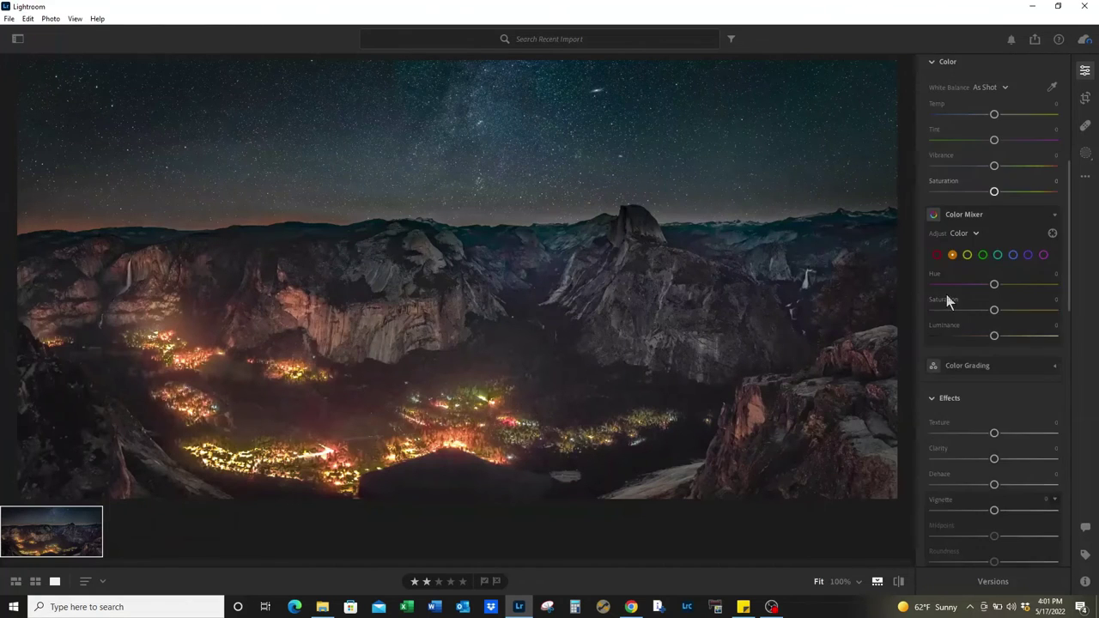
scroll(962, 318, "down", 2)
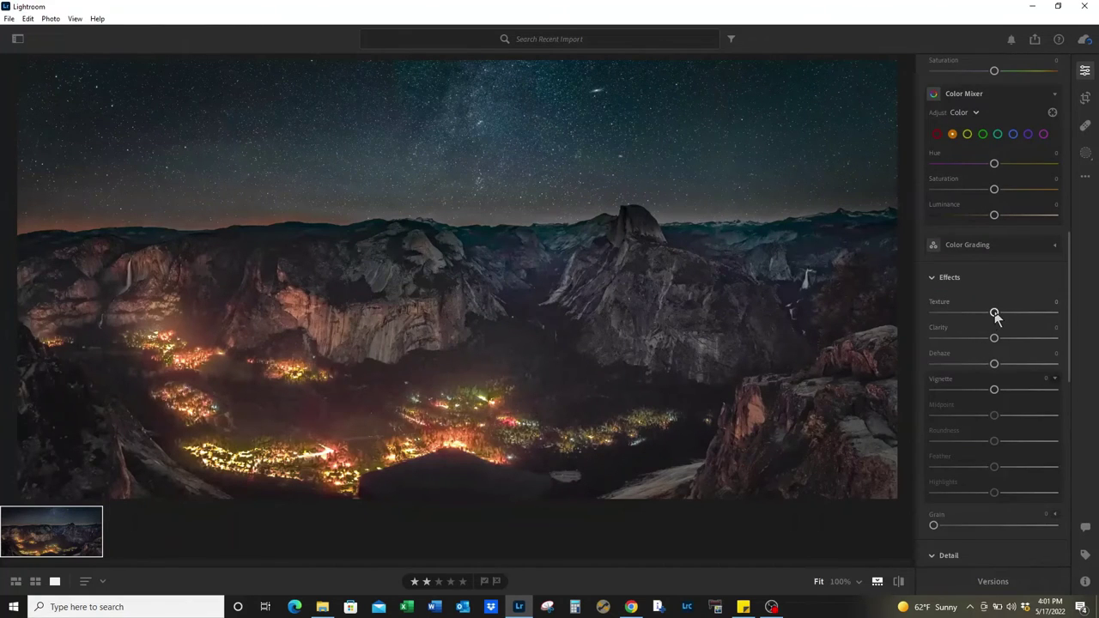
scroll(990, 375, "down", 2)
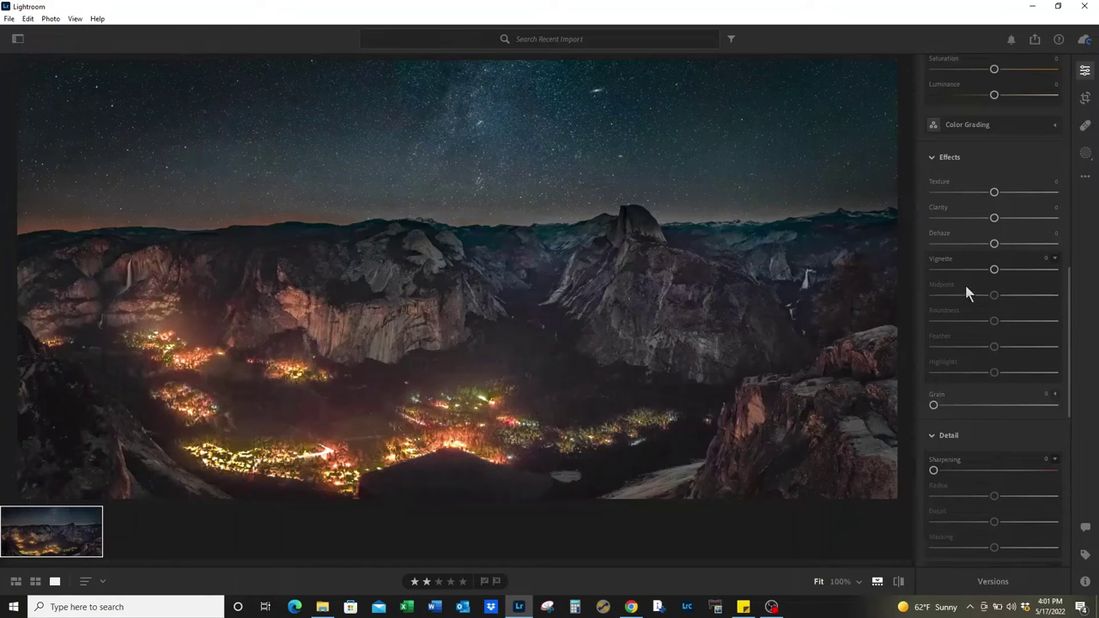
scroll(997, 393, "down", 2)
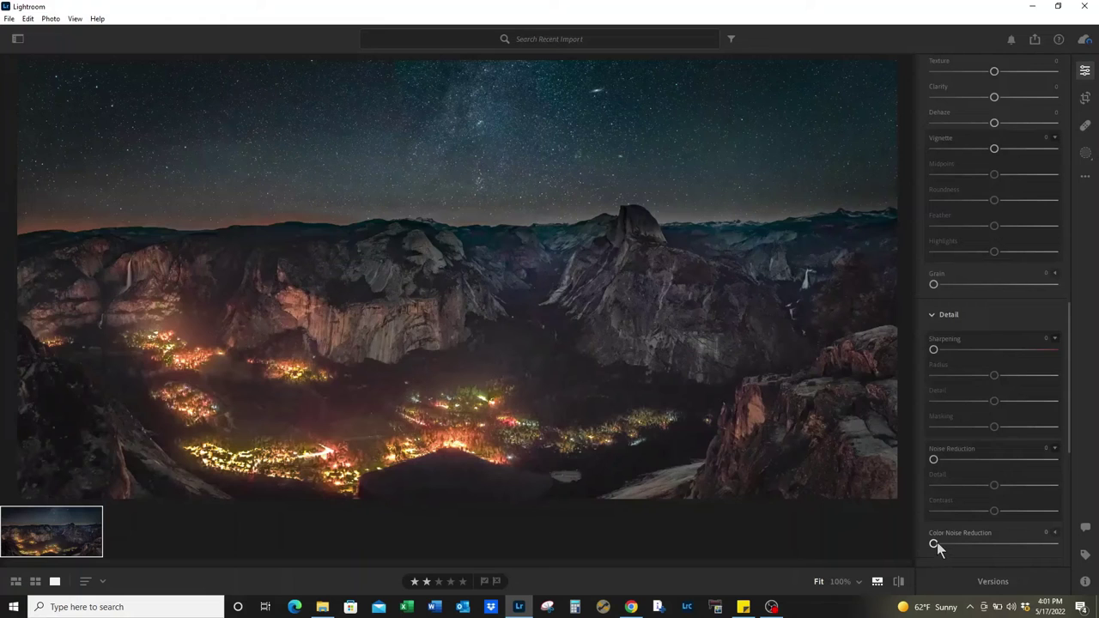
left_click_drag(937, 544, 942, 545)
left_click(790, 422)
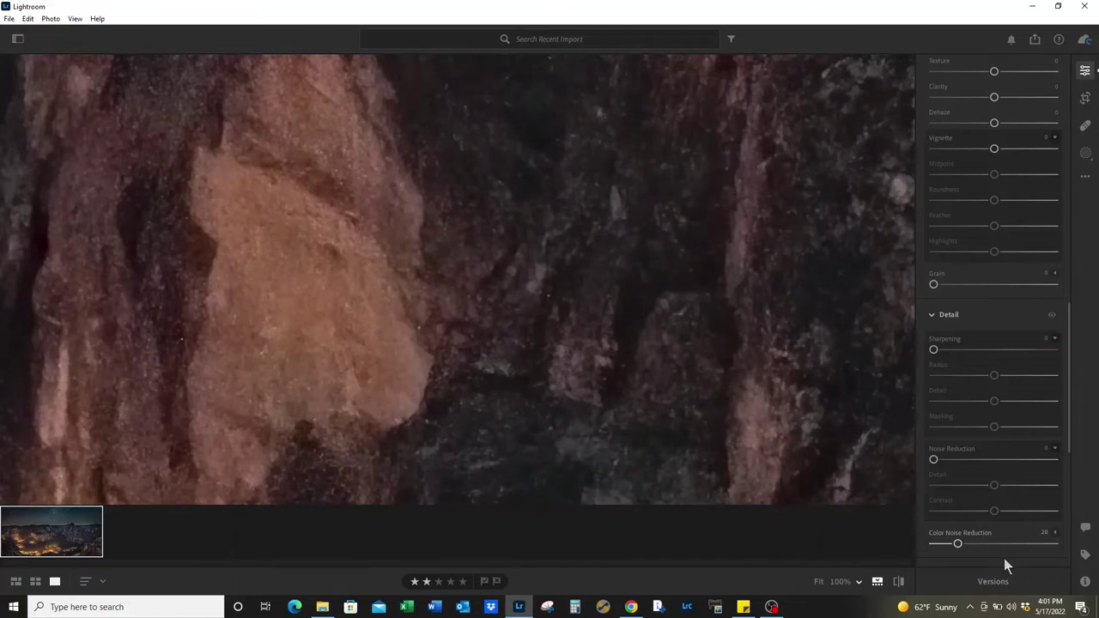
left_click_drag(957, 545, 1053, 554)
left_click_drag(1056, 545, 937, 547)
- Reset Color Noise Reduction to 0 and set Noise Reduction to 20 after comparing cliff areas
mouse_move(934, 459)
left_mouse_down()
mouse_move(990, 460)
mouse_move(932, 467)
left_mouse_up()
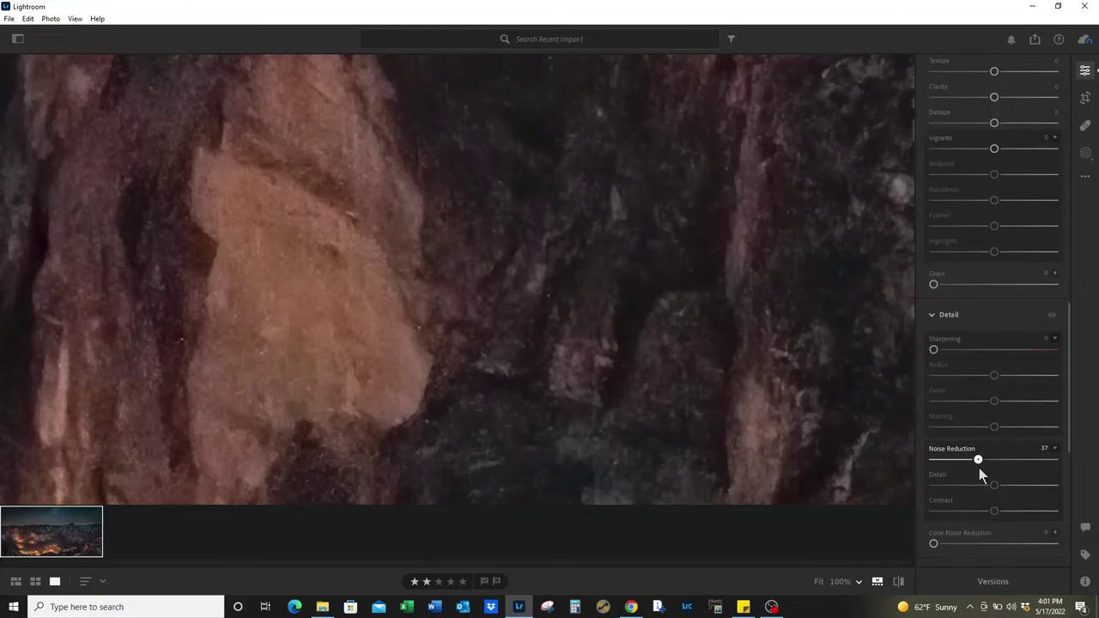
left_click_drag(979, 468, 923, 471)
left_click_drag(703, 362, 661, 498)
left_click_drag(736, 166, 776, 319)
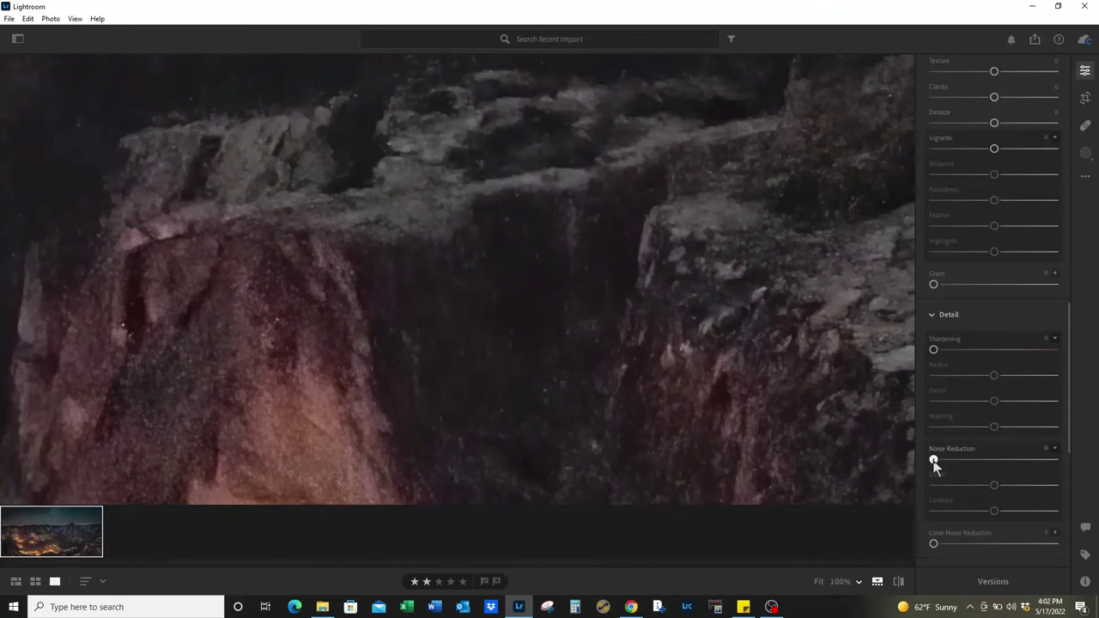
mouse_move(935, 461)
left_mouse_down()
mouse_move(983, 461)
mouse_move(950, 464)
mouse_move(959, 465)
left_mouse_up()
- Lower Sharpening from 50, comparing values down to 0 at 100% zoom
left_click_drag(1051, 358, 1002, 359)
left_click_drag(985, 367, 975, 361)
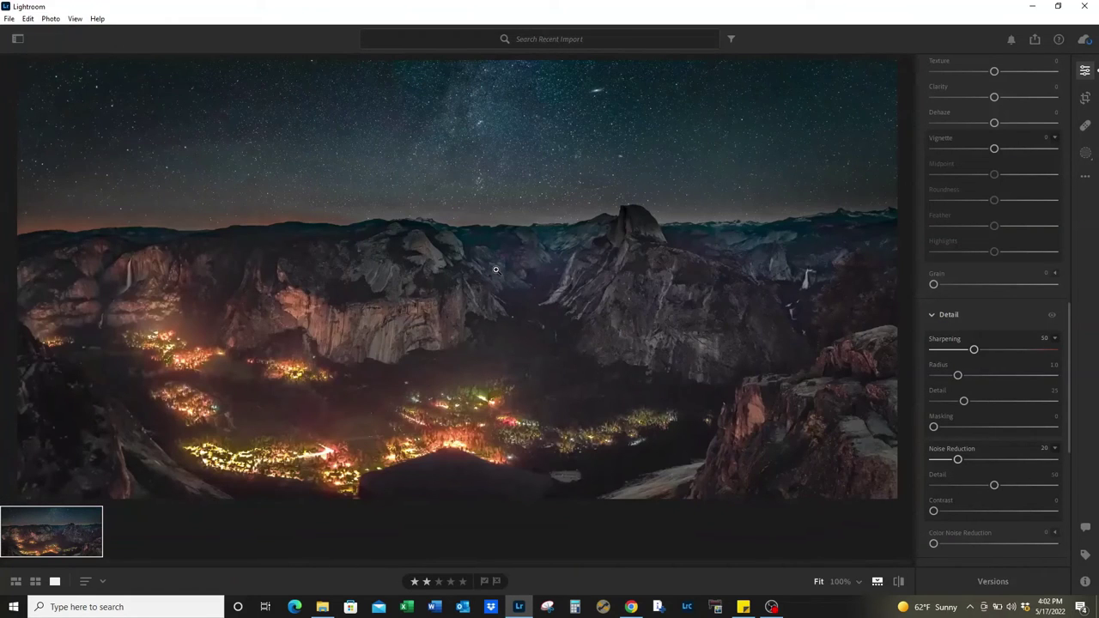
left_click(118, 459)
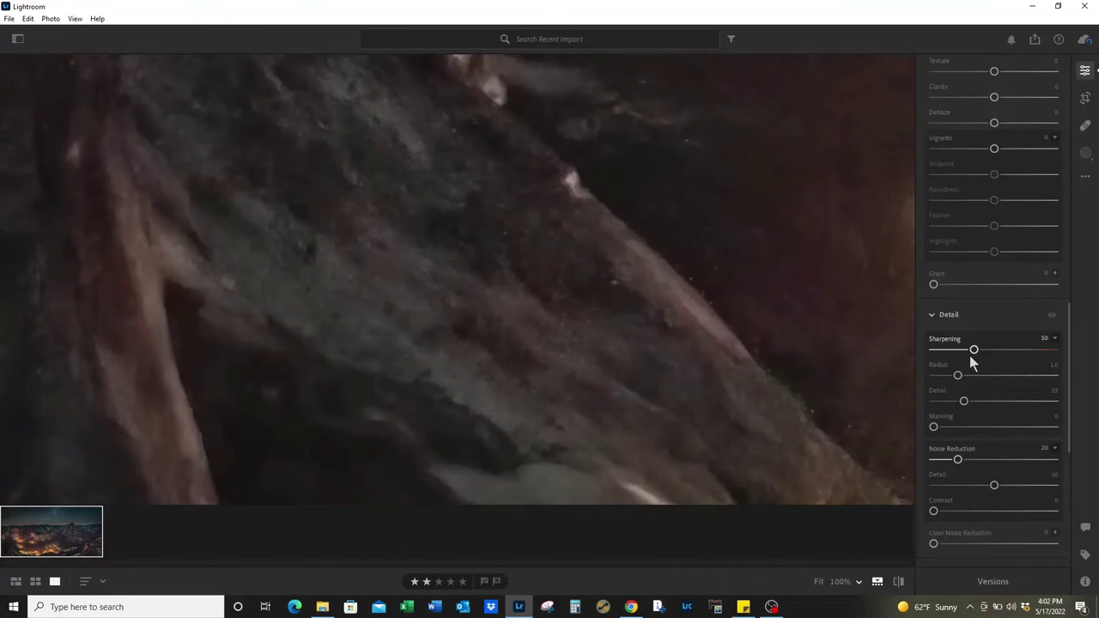
mouse_move(974, 350)
left_mouse_down()
mouse_move(913, 348)
mouse_move(949, 352)
left_mouse_up()
left_click(530, 315)
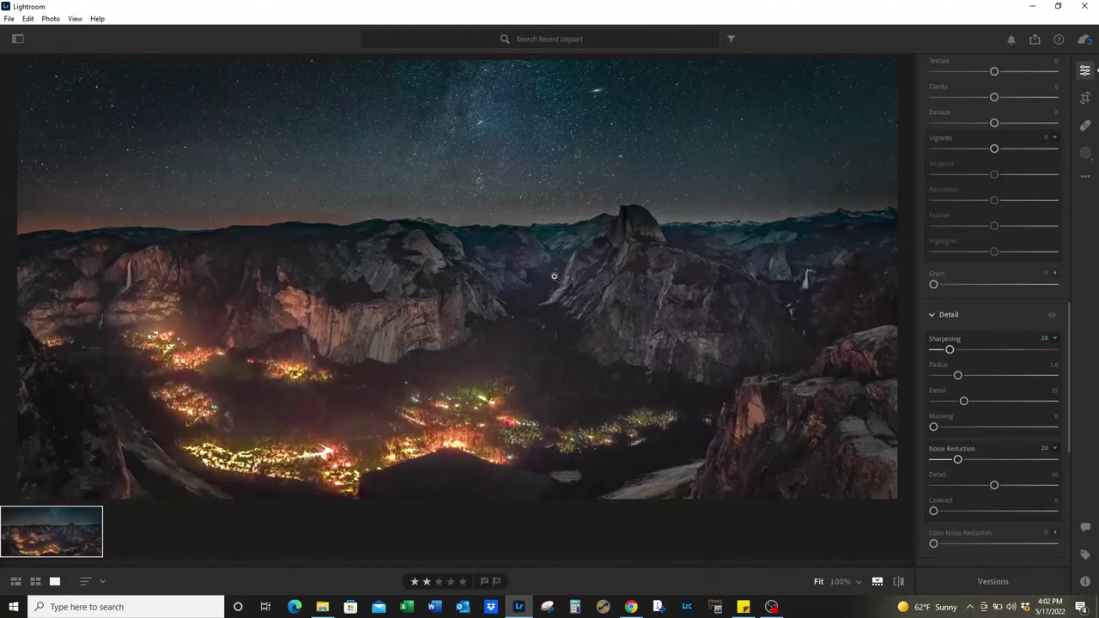
left_click(805, 283)
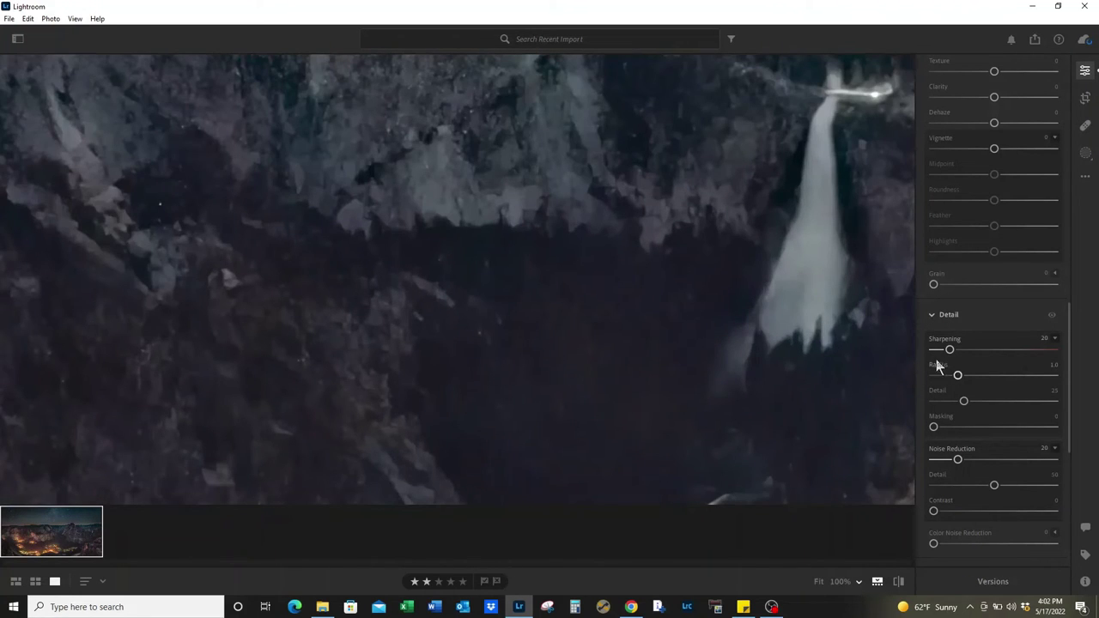
mouse_move(949, 351)
left_mouse_down()
mouse_move(926, 352)
mouse_move(1060, 352)
mouse_move(930, 352)
mouse_move(949, 353)
left_mouse_up()
- Test Noise Reduction Detail and Contrast, return Contrast to 0, and settle Sharpening at 20
mouse_move(957, 460)
left_mouse_down()
mouse_move(917, 460)
mouse_move(1066, 464)
mouse_move(960, 465)
left_mouse_up()
mouse_move(995, 486)
left_mouse_down()
mouse_move(936, 486)
mouse_move(1091, 491)
mouse_move(905, 483)
mouse_move(1087, 496)
mouse_move(996, 492)
left_mouse_up()
left_click_drag(935, 513, 1028, 518)
left_click_drag(981, 517, 909, 514)
left_click(754, 314)
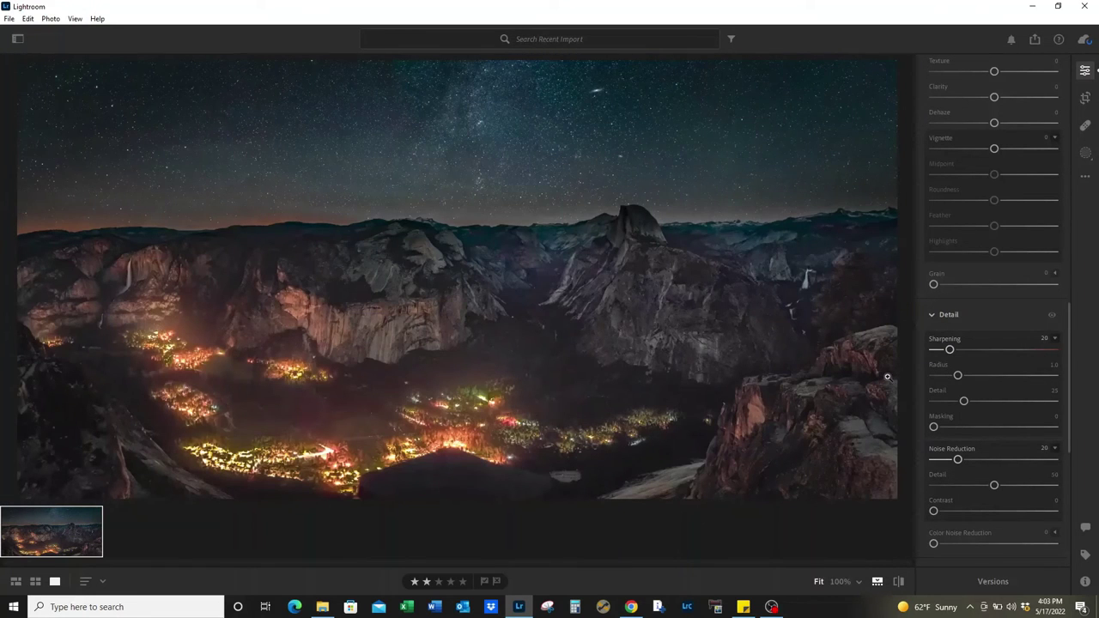
mouse_move(973, 361)
left_mouse_down()
mouse_move(1080, 363)
mouse_move(867, 356)
mouse_move(1065, 365)
mouse_move(904, 354)
mouse_move(947, 361)
left_mouse_up()
mouse_move(960, 459)
left_mouse_down()
mouse_move(1032, 462)
mouse_move(940, 464)
mouse_move(958, 463)
left_mouse_up()
mouse_move(952, 354)
left_mouse_down()
mouse_move(1087, 371)
mouse_move(956, 357)
left_mouse_up()
mouse_move(957, 460)
left_mouse_down()
mouse_move(1046, 465)
mouse_move(944, 458)
mouse_move(959, 464)
left_mouse_up()
left_click(759, 391)
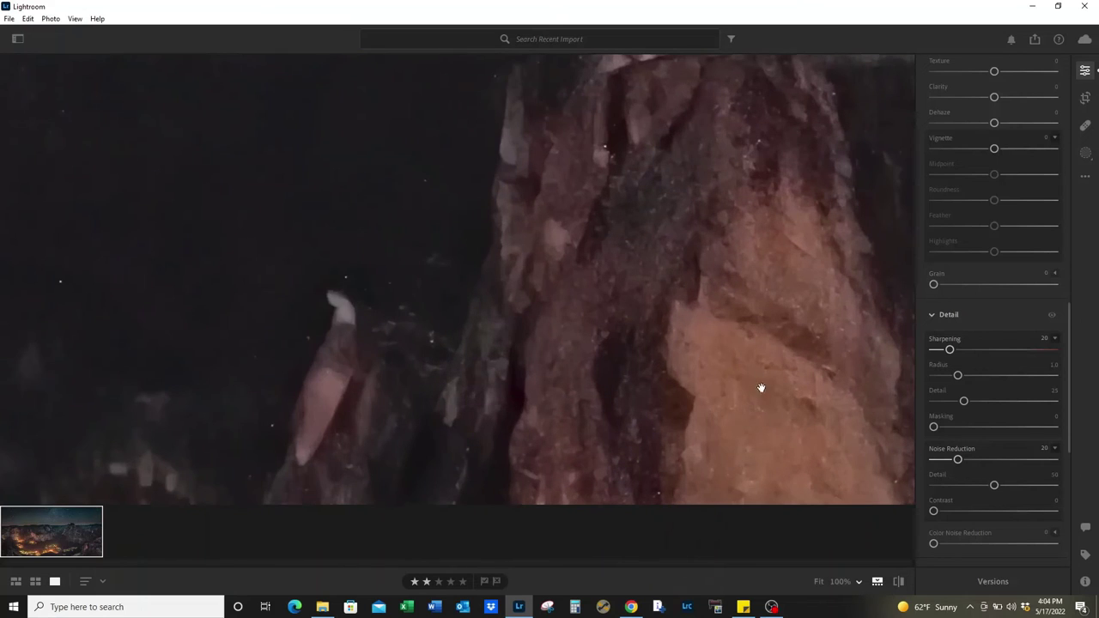
mouse_move(934, 284)
left_mouse_down()
mouse_move(1075, 299)
mouse_move(922, 301)
left_mouse_up()
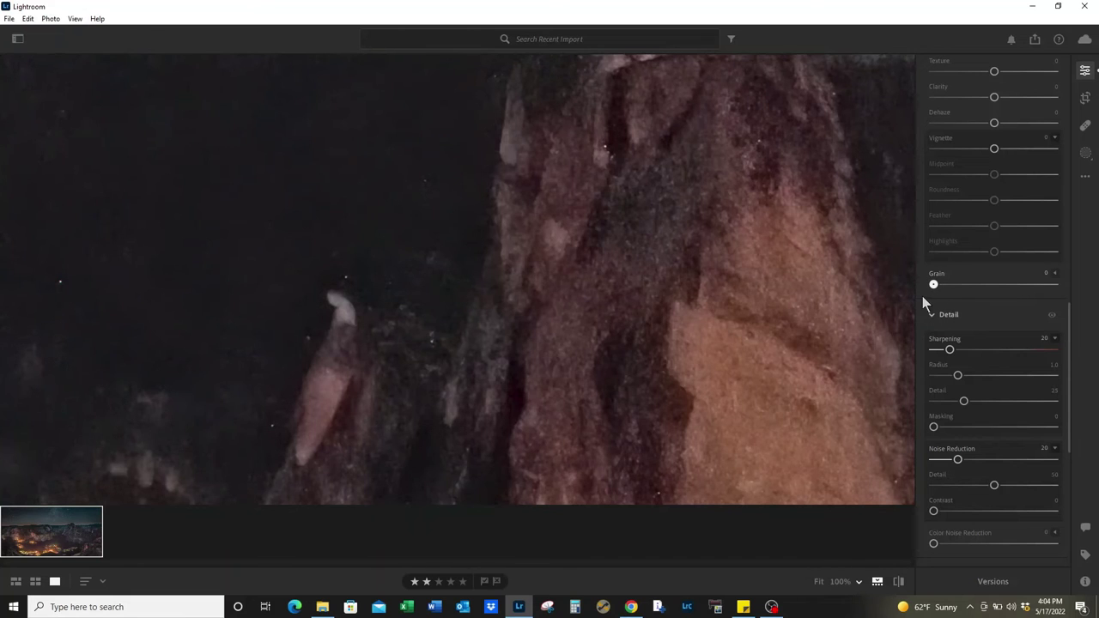
left_click(735, 342)
left_click(492, 410)
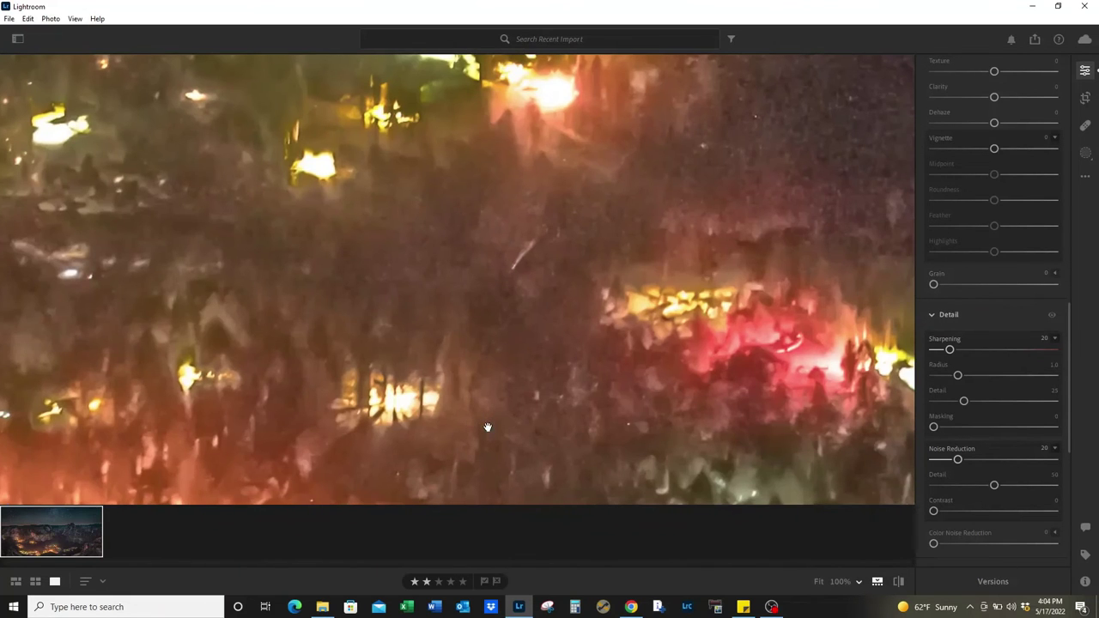
mouse_move(933, 286)
left_mouse_down()
mouse_move(1039, 285)
mouse_move(914, 293)
left_mouse_up()
- Reset Grain to 0 and bring the Effects panel into view
left_click(809, 304)
scroll(1012, 450, "down", 5)
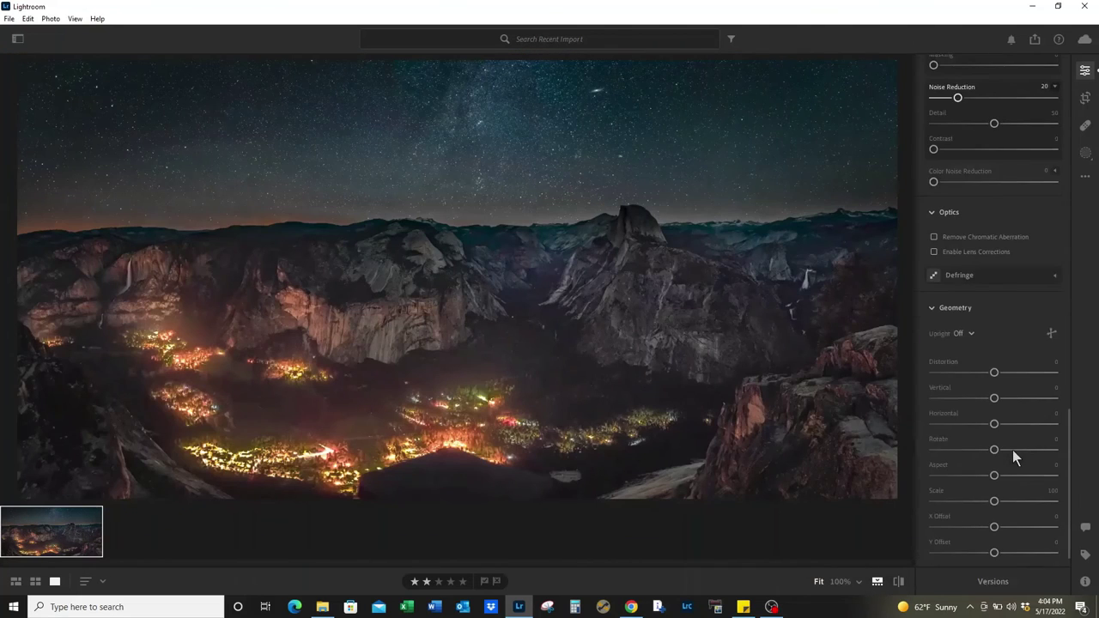
scroll(1012, 451, "up", 2)
scroll(1013, 450, "up", 2)
scroll(1013, 450, "up", 3)
scroll(1013, 450, "up", 1)
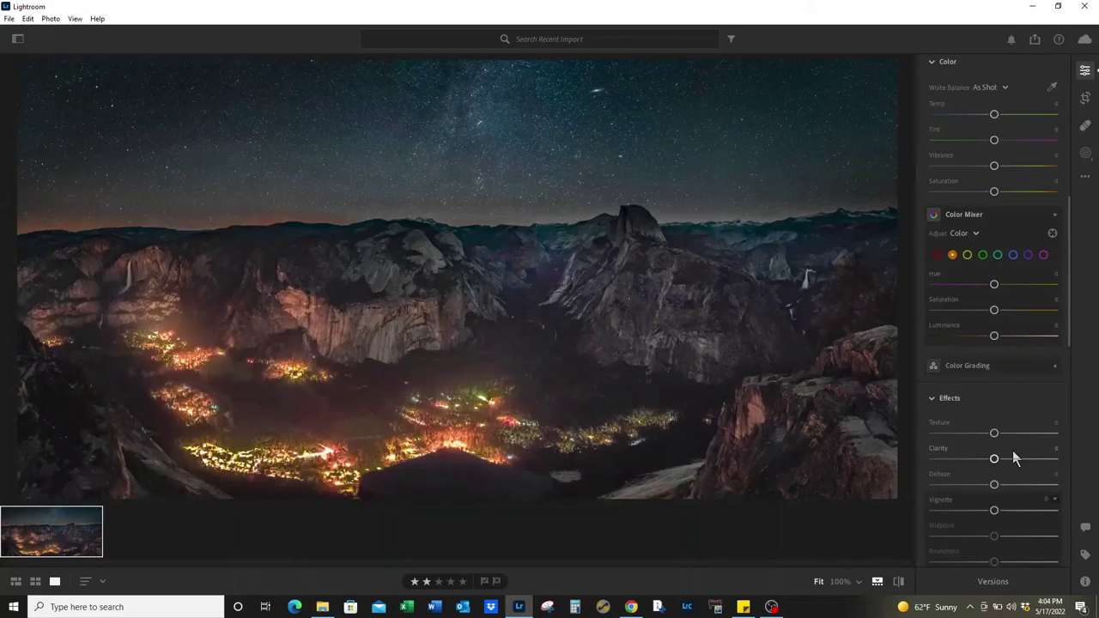
scroll(1013, 450, "down", 1)
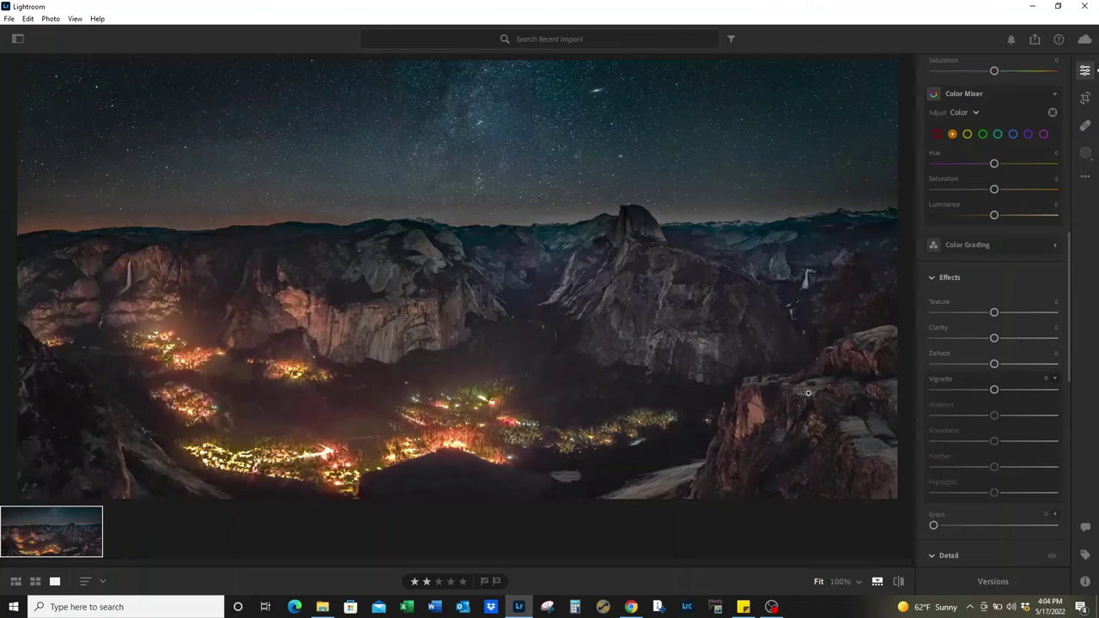
- Set Texture to -20 after testing its range on the rock at 100% zoom
left_click(764, 414)
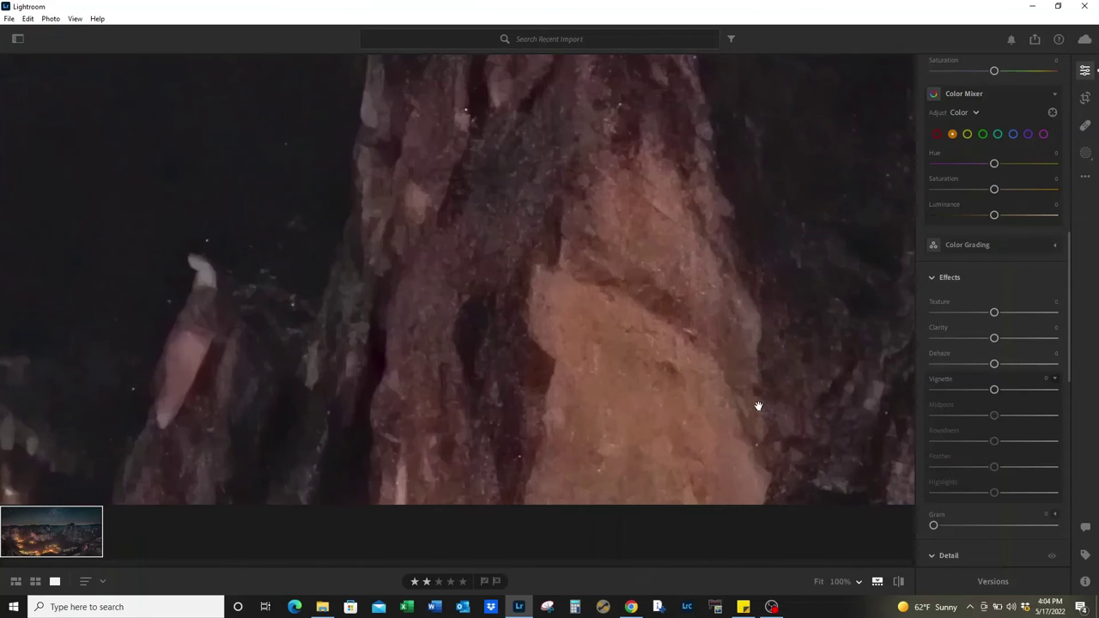
left_click(734, 364)
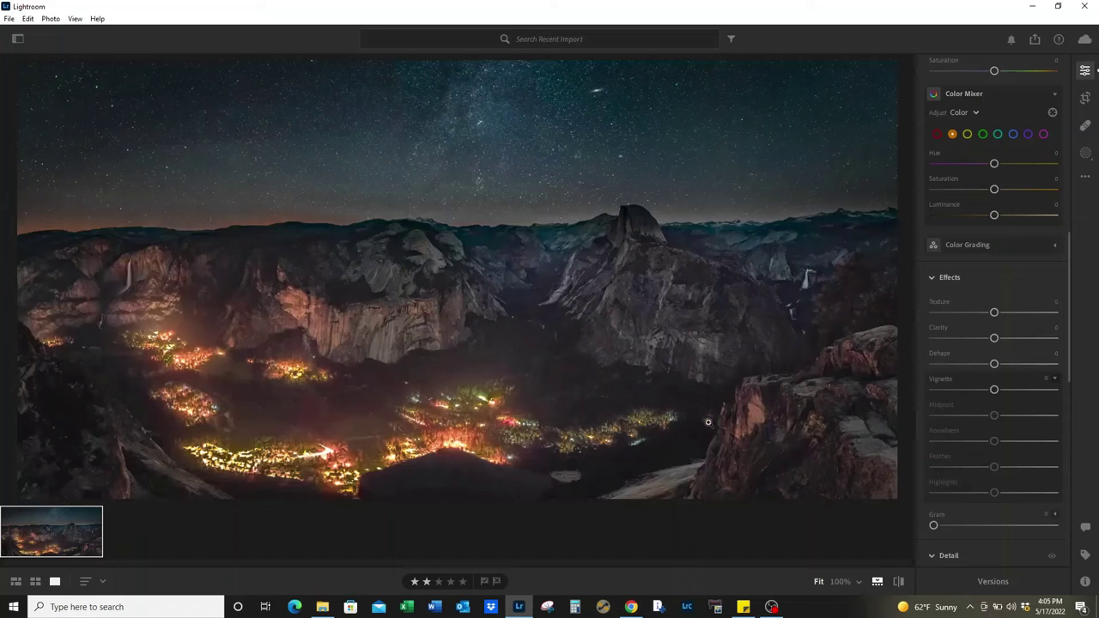
left_click(763, 417)
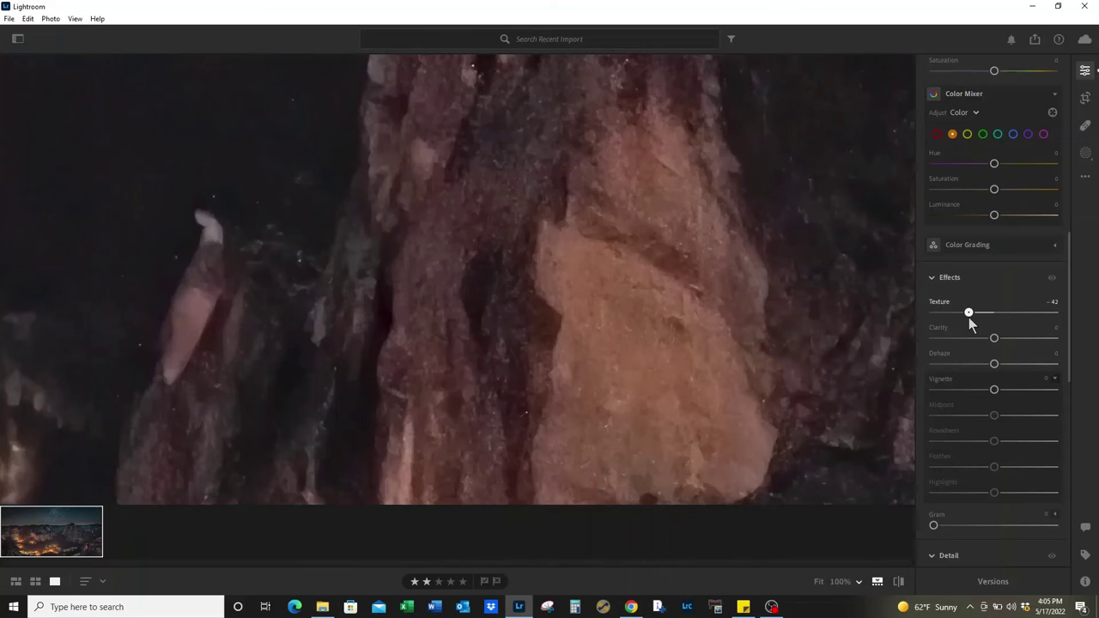
mouse_move(967, 317)
left_mouse_down()
mouse_move(935, 318)
mouse_move(1045, 324)
left_mouse_up()
- Set Clarity to -20 while checking the rock close-up, then view the full photo
left_click(565, 346)
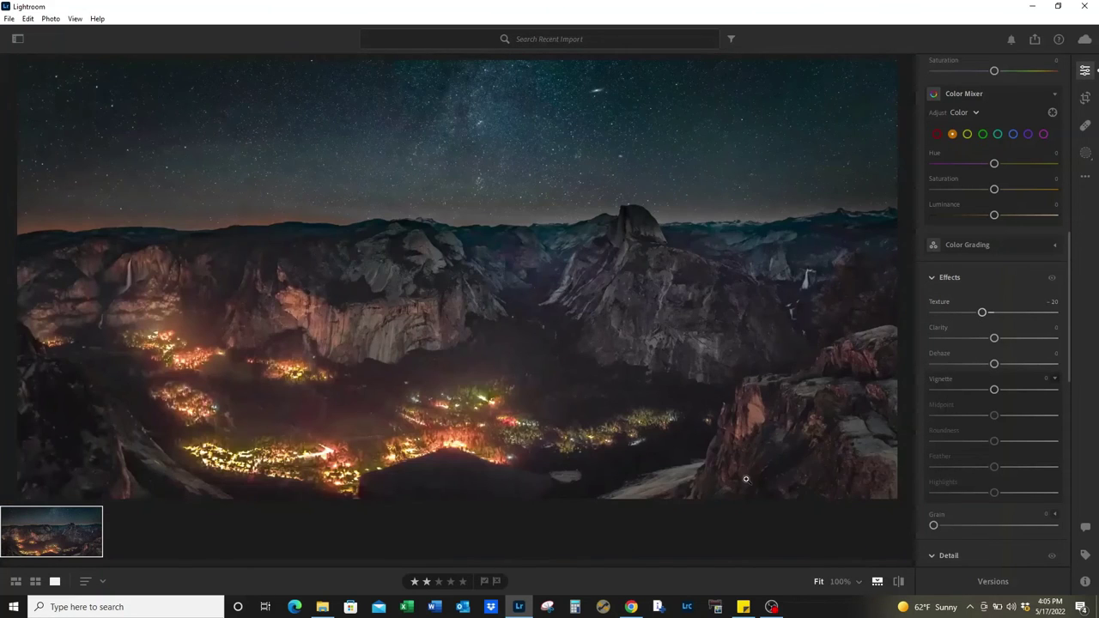
left_click(737, 413)
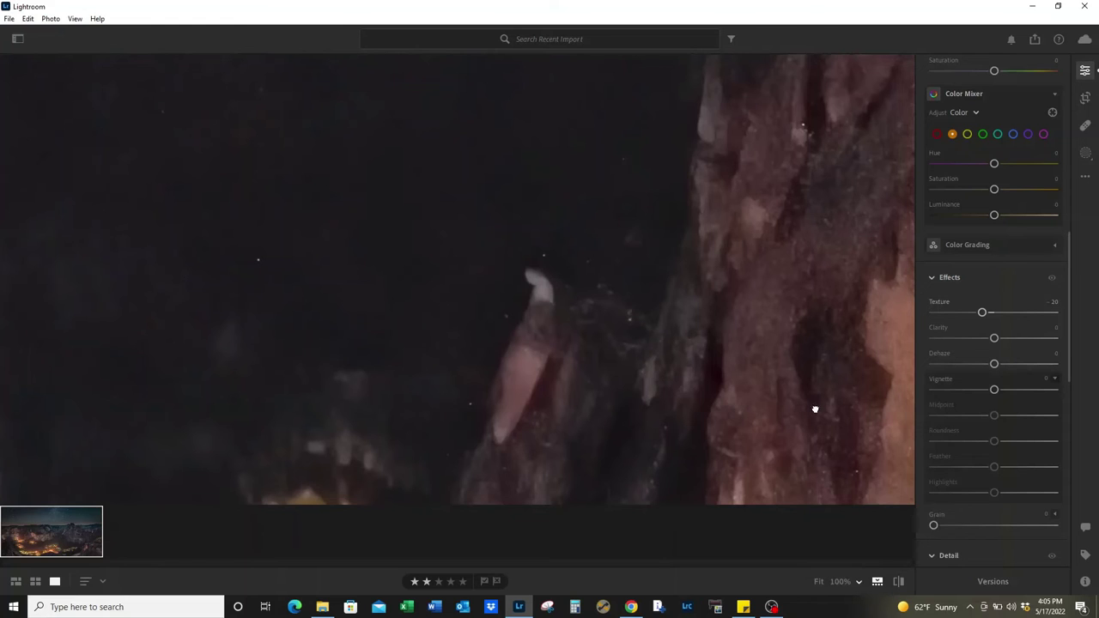
left_click_drag(815, 409, 495, 270)
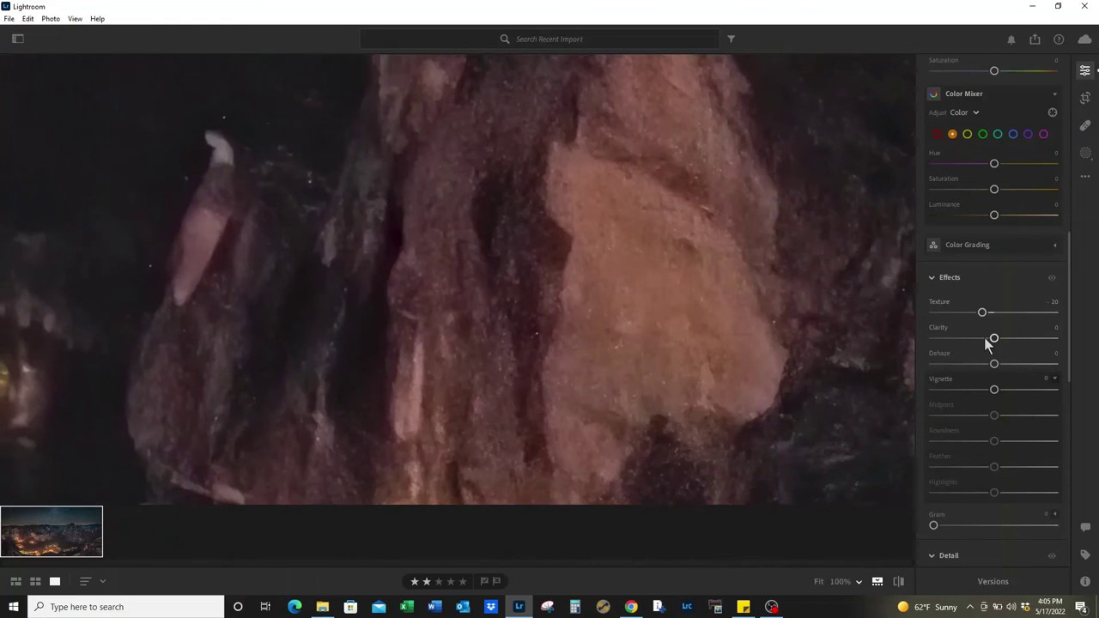
mouse_move(994, 341)
left_mouse_down()
mouse_move(950, 340)
mouse_move(1034, 346)
mouse_move(981, 345)
left_mouse_up()
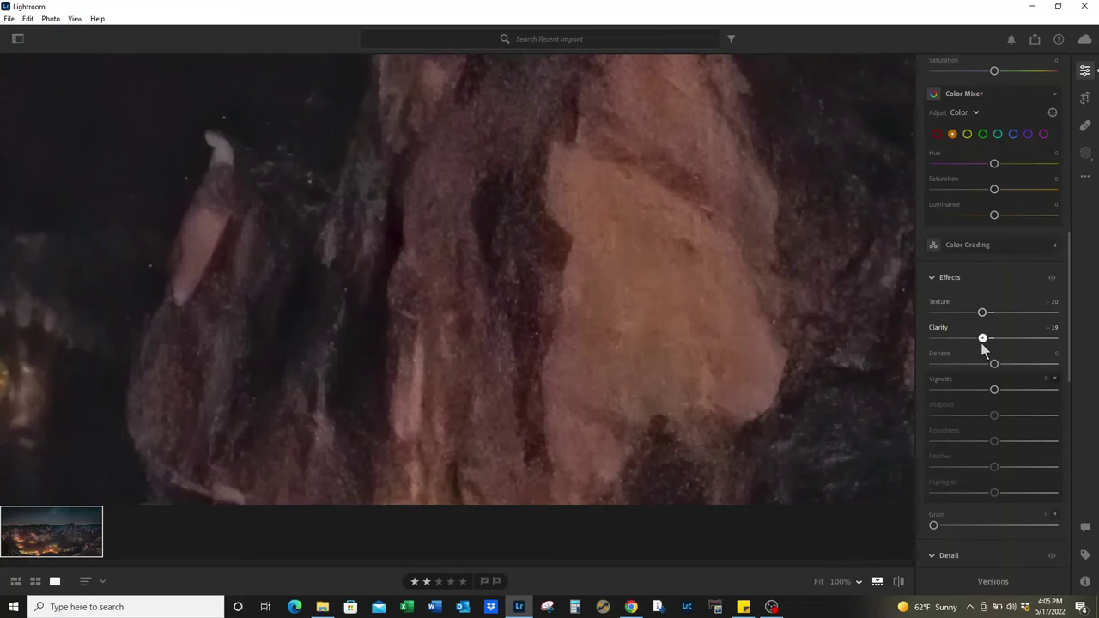
left_click(486, 312)
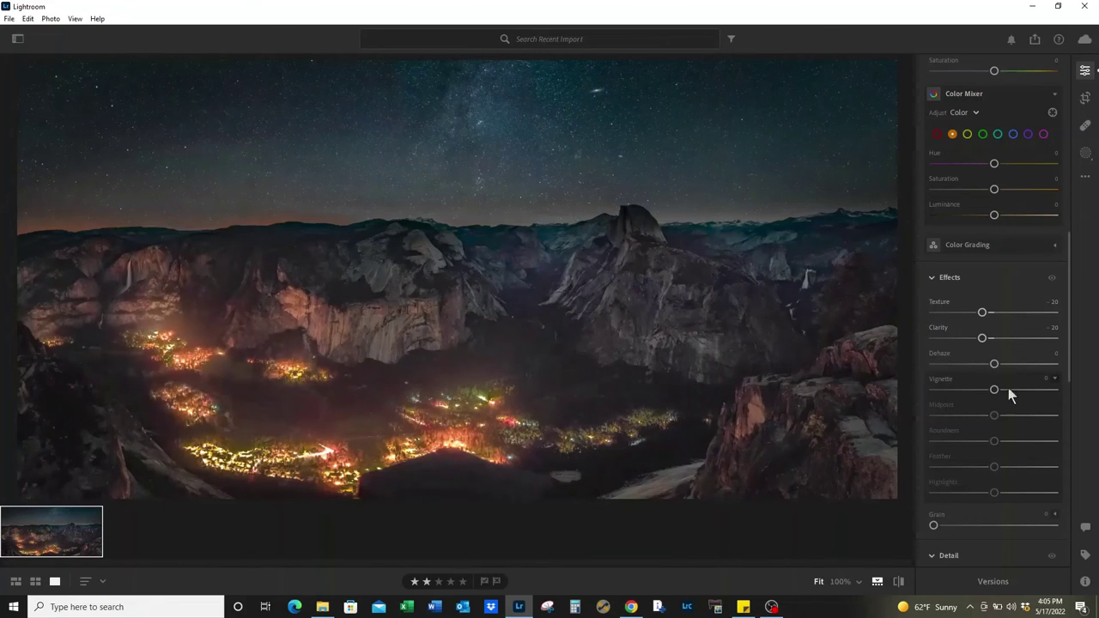
left_click(745, 415)
left_click_drag(724, 327, 437, 213)
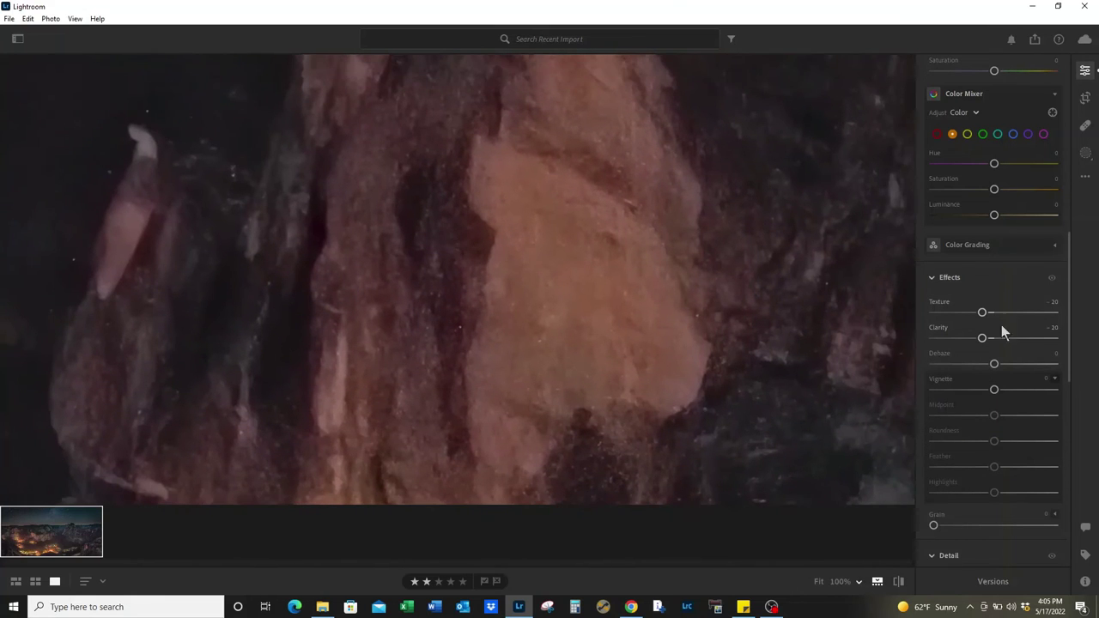
mouse_move(997, 370)
left_mouse_down()
mouse_move(1060, 366)
mouse_move(899, 372)
mouse_move(1067, 379)
mouse_move(937, 372)
mouse_move(1040, 375)
mouse_move(995, 371)
left_mouse_up()
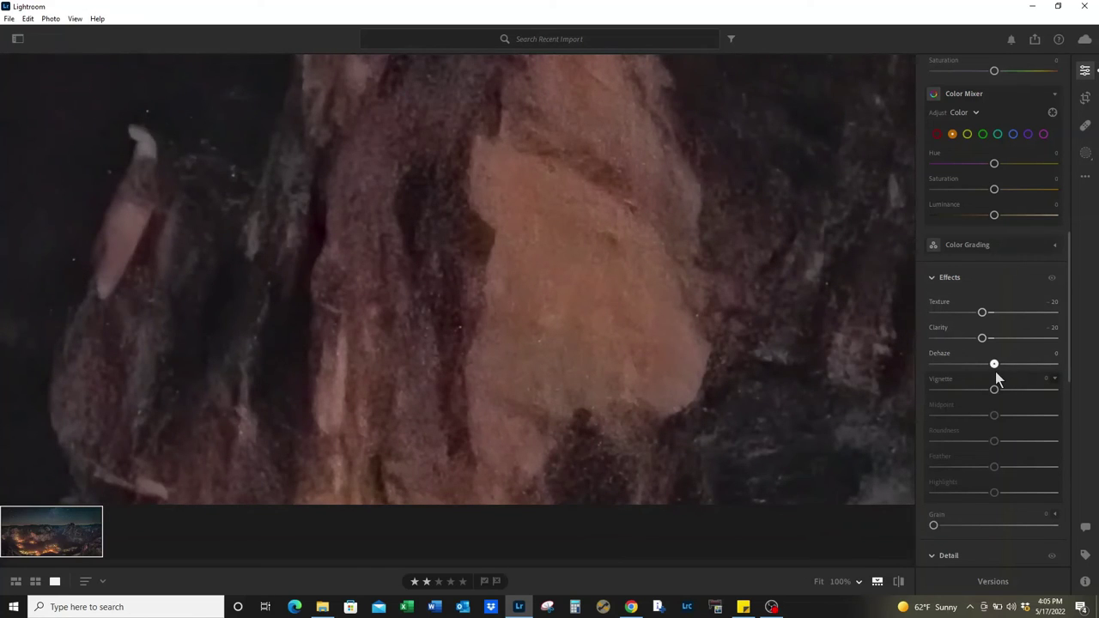
left_click(558, 312)
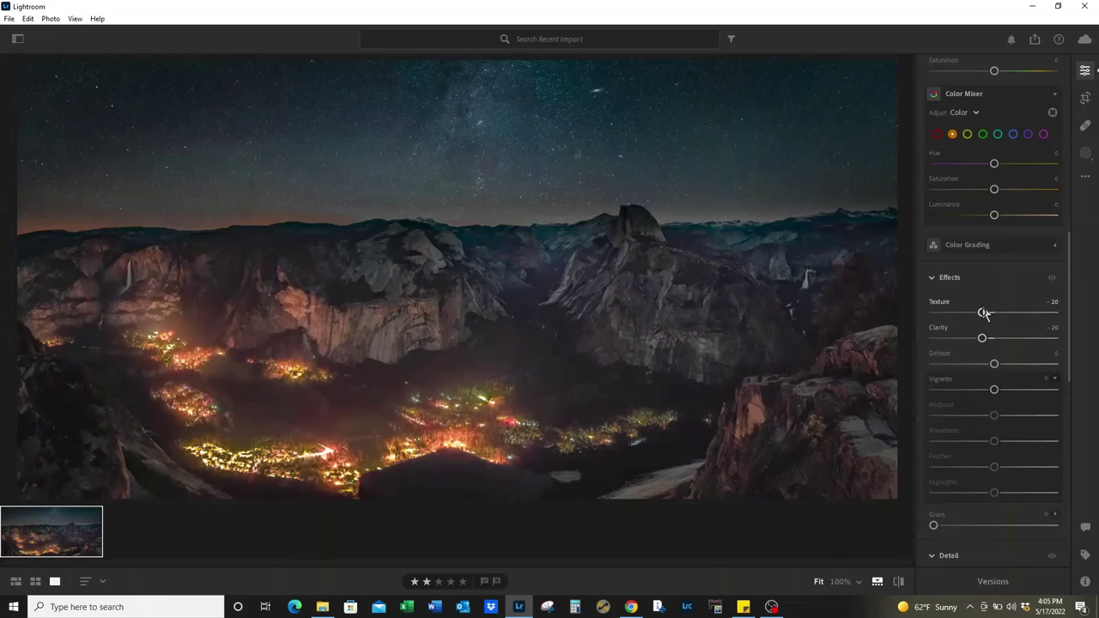
left_click_drag(984, 313, 938, 314)
left_click_drag(1009, 324, 1073, 327)
left_click_drag(1055, 312, 986, 313)
- Sweep Clarity from softened to maximum and back, comparing the waterfall close-up
left_click(121, 292)
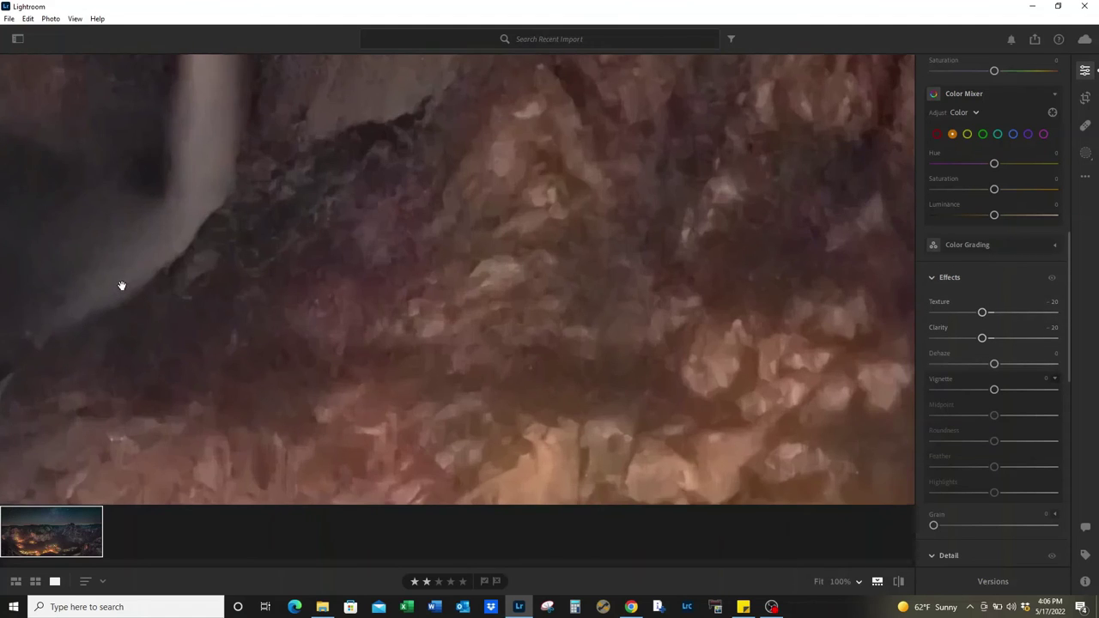
mouse_move(169, 260)
left_mouse_down()
mouse_move(361, 420)
mouse_move(413, 491)
mouse_move(277, 302)
mouse_move(336, 302)
left_mouse_up()
left_click(336, 301)
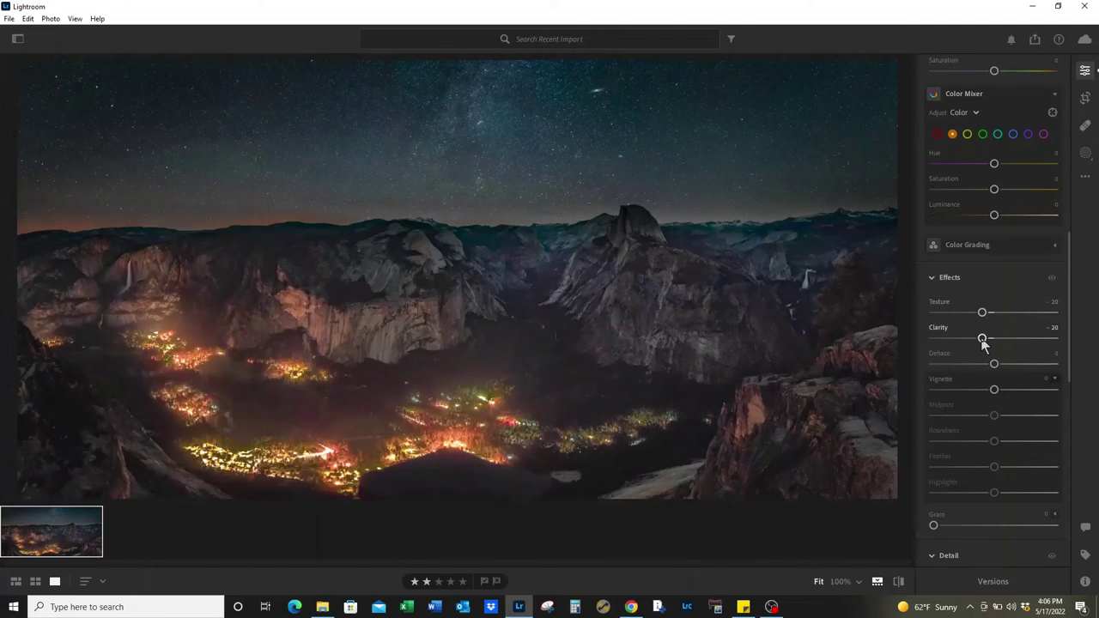
left_click_drag(982, 339, 946, 338)
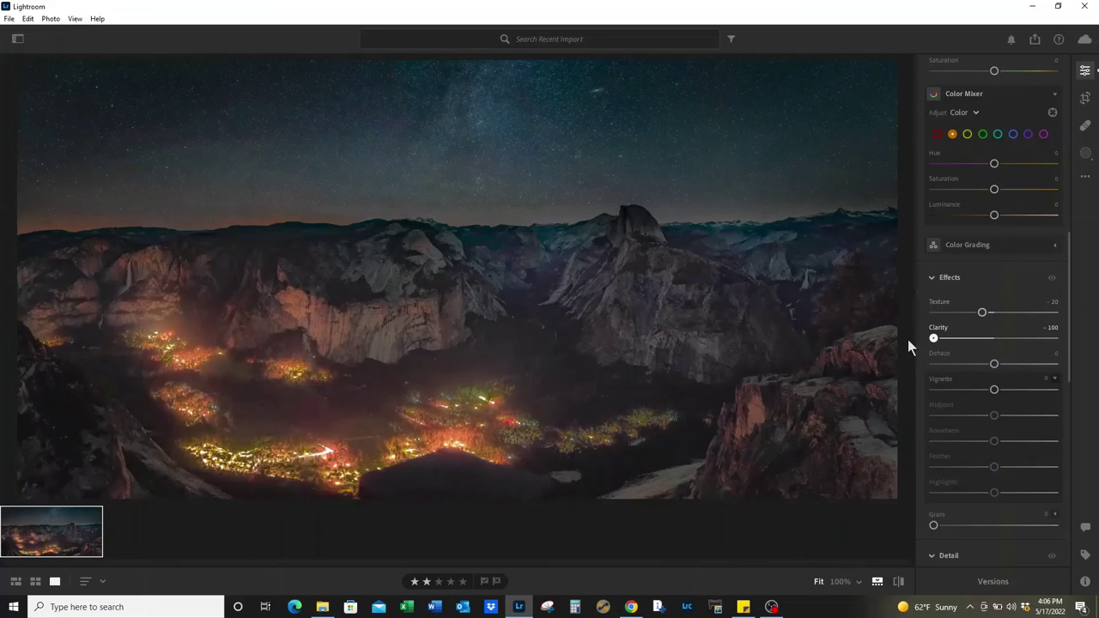
left_click_drag(933, 338, 1071, 347)
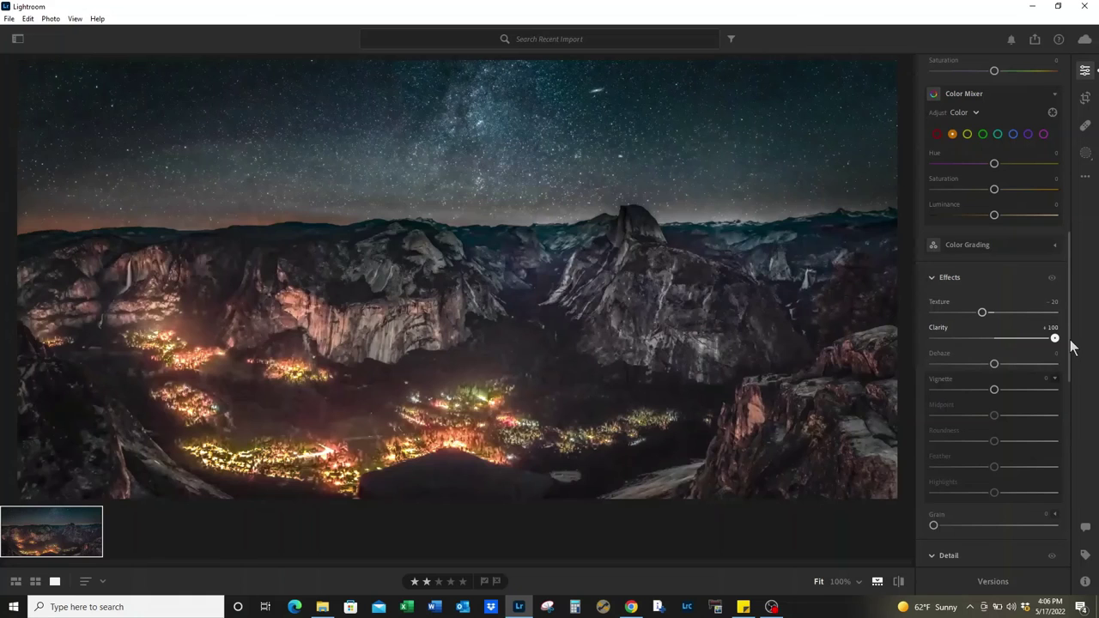
mouse_move(1071, 346)
left_mouse_down()
mouse_move(987, 342)
mouse_move(1008, 345)
left_mouse_up()
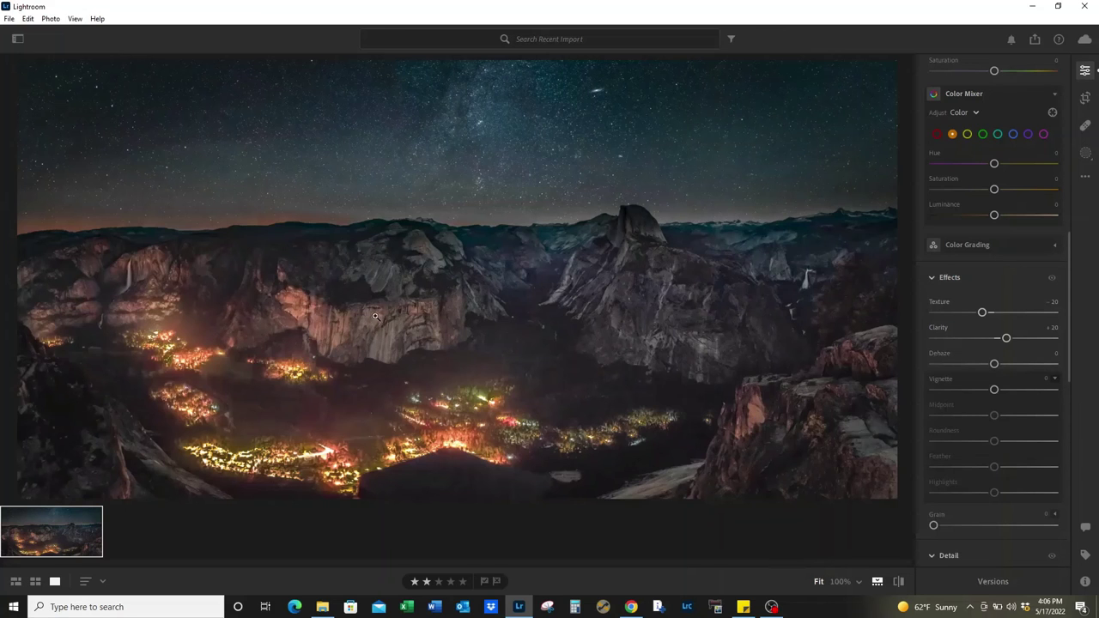
- Settle Clarity at +4 after checking the rock detail at 100% zoom
left_click(756, 424)
mouse_move(813, 325)
left_mouse_down()
mouse_move(381, 343)
mouse_move(466, 435)
left_mouse_up()
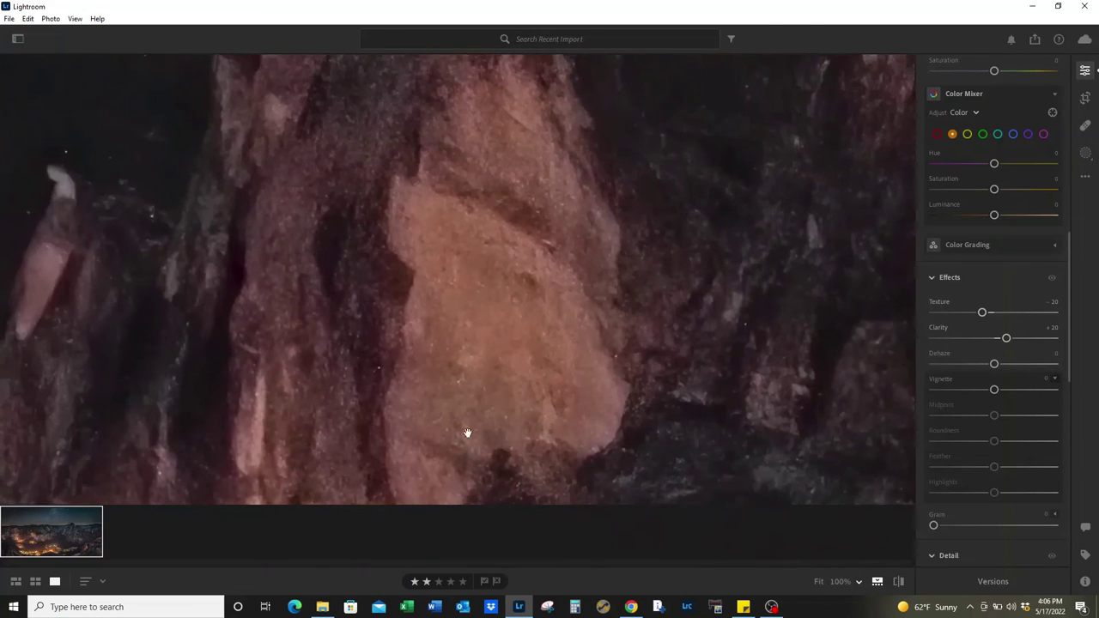
mouse_move(1006, 338)
left_mouse_down()
mouse_move(928, 341)
mouse_move(1024, 340)
mouse_move(1001, 340)
left_mouse_up()
left_click(529, 269)
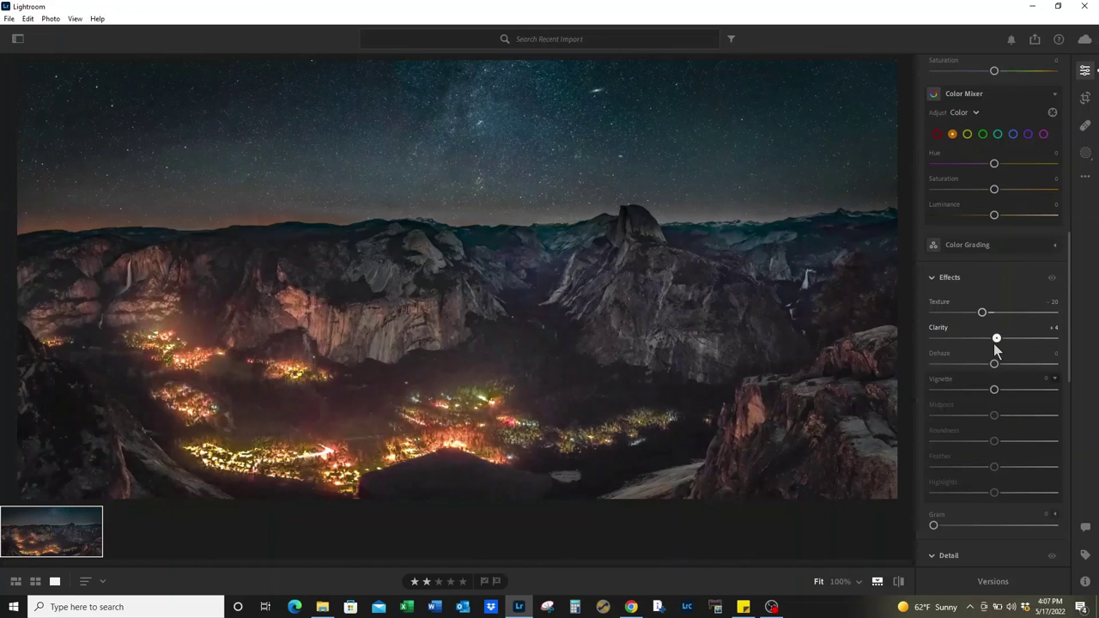
- Lower Clarity from +4 to -10, checking the rock cliff and valley lights close up
left_click_drag(995, 345, 992, 346)
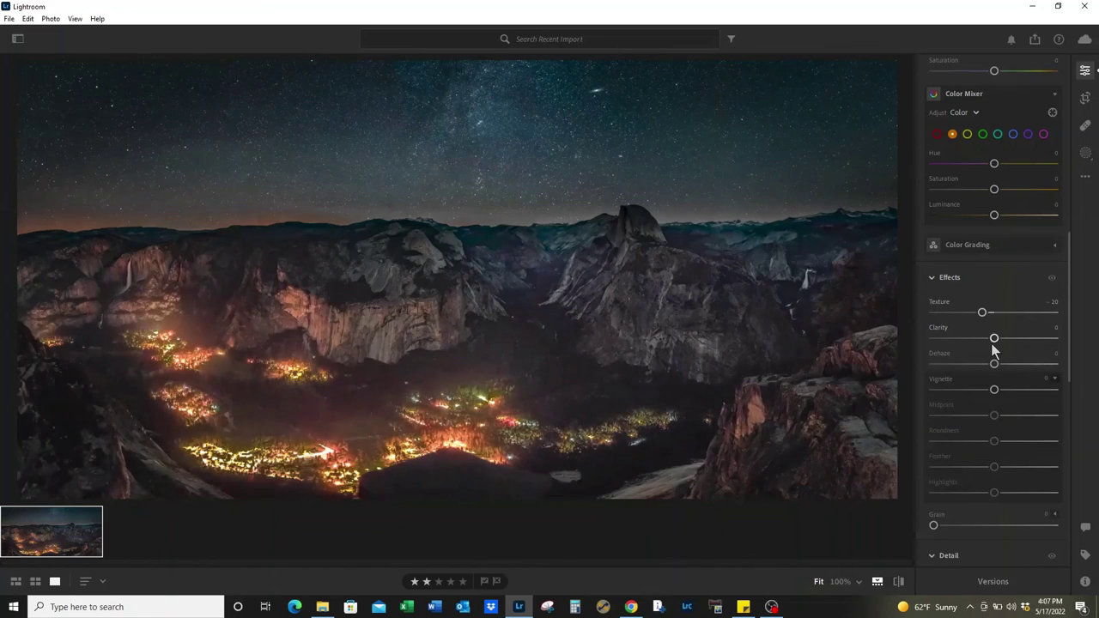
left_click(760, 422)
left_click(769, 392)
left_click_drag(995, 339, 989, 341)
left_click(579, 437)
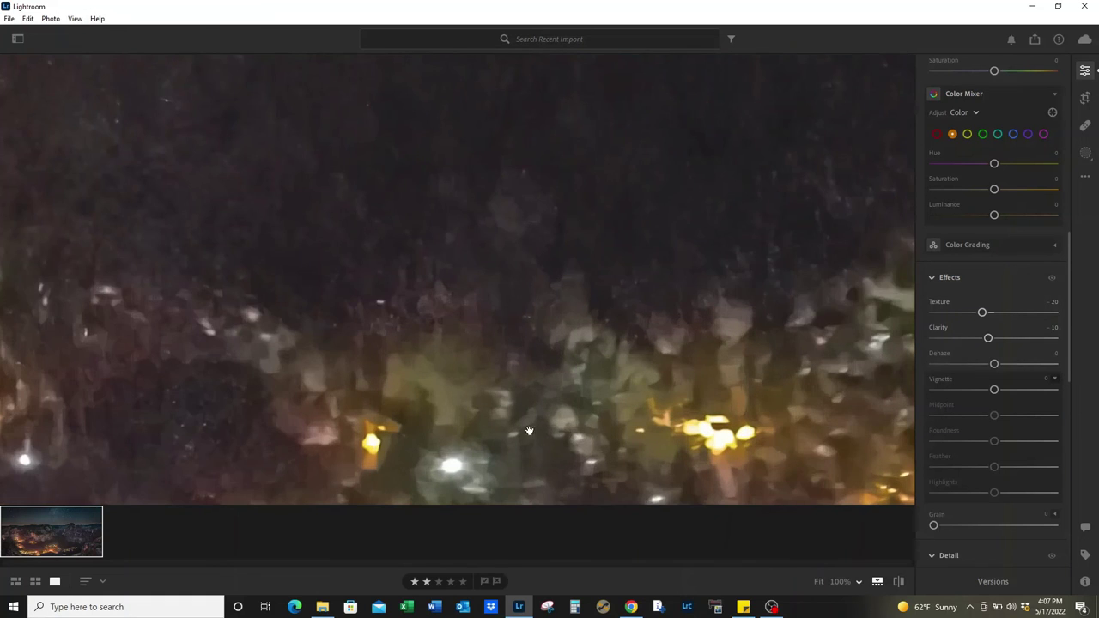
left_click_drag(579, 438, 720, 112)
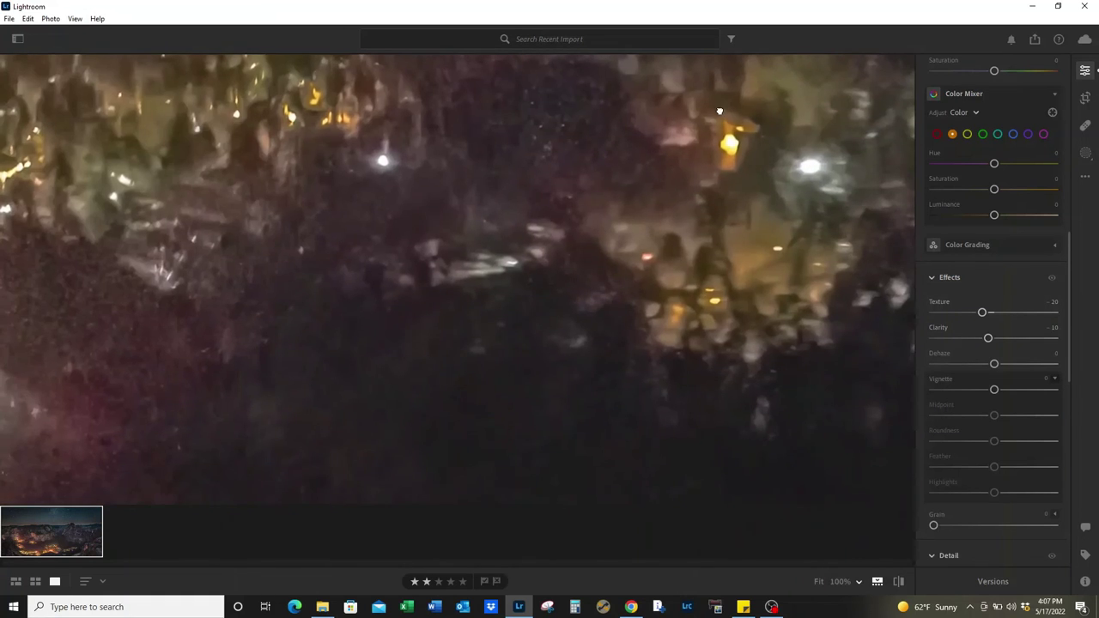
left_click(551, 192)
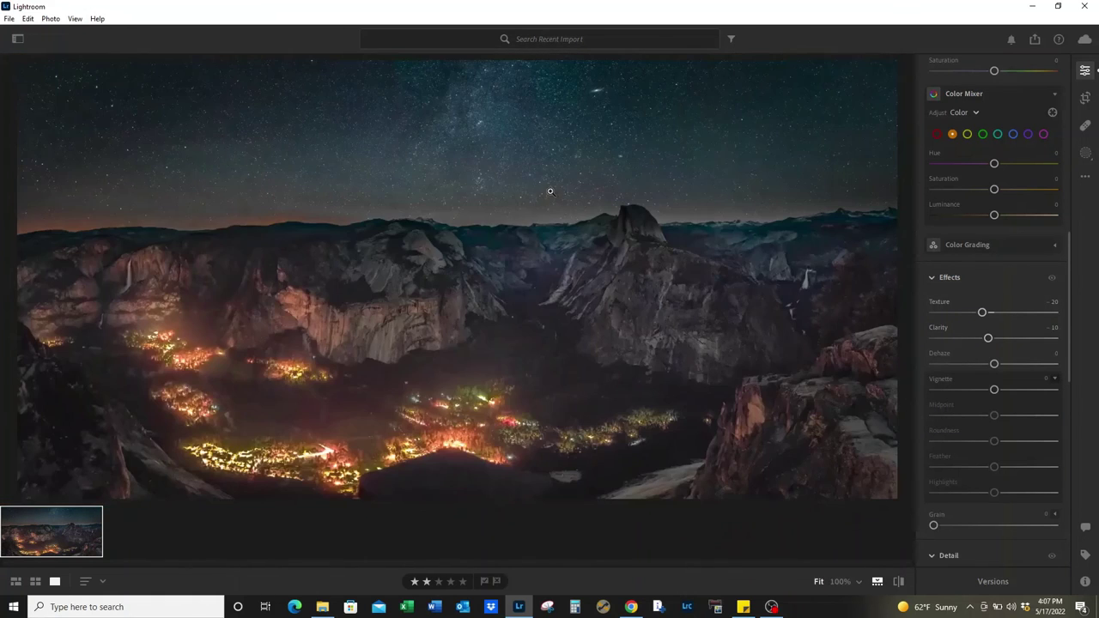
left_click(290, 424)
left_click(851, 358)
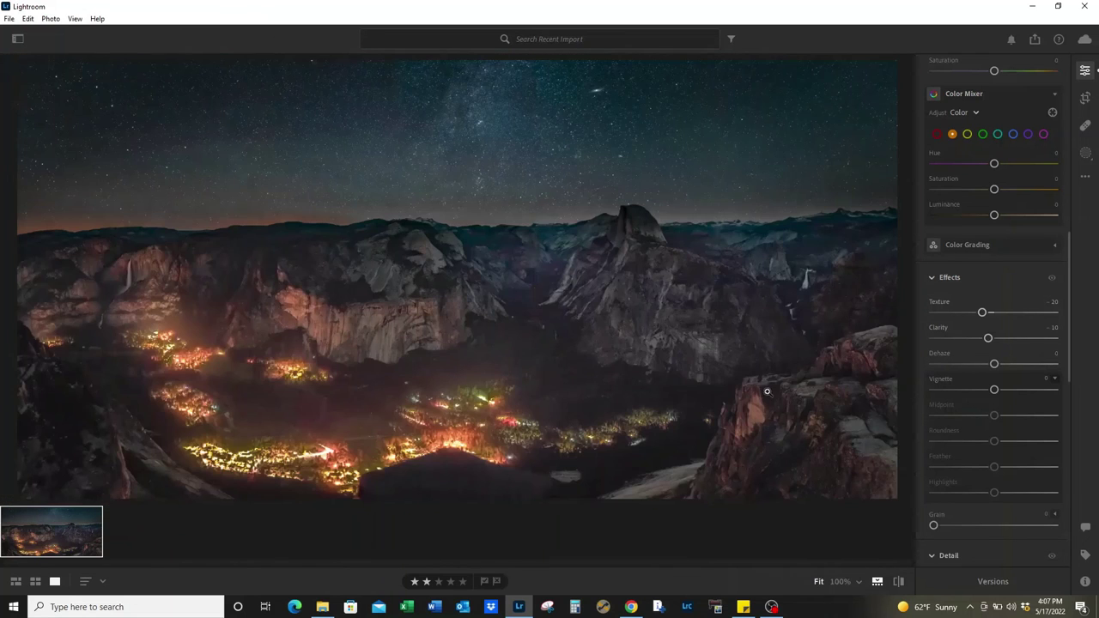